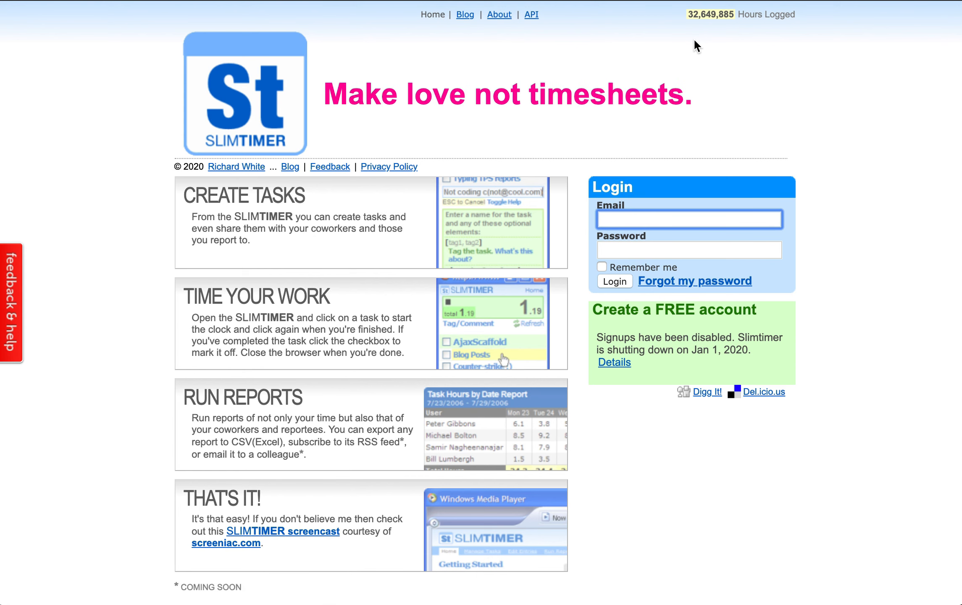
Sign in with the saved login and launch the timer popup listing Deloitte, LessConf and Reddit
{"action": "key", "text": "super+backslash"}
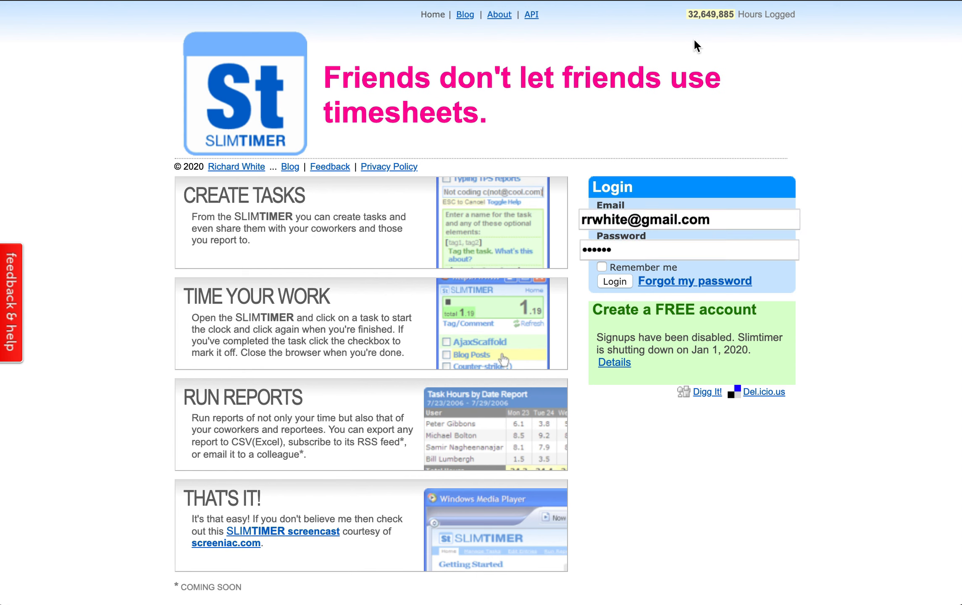
{"action": "left_click", "coordinate": [614, 281]}
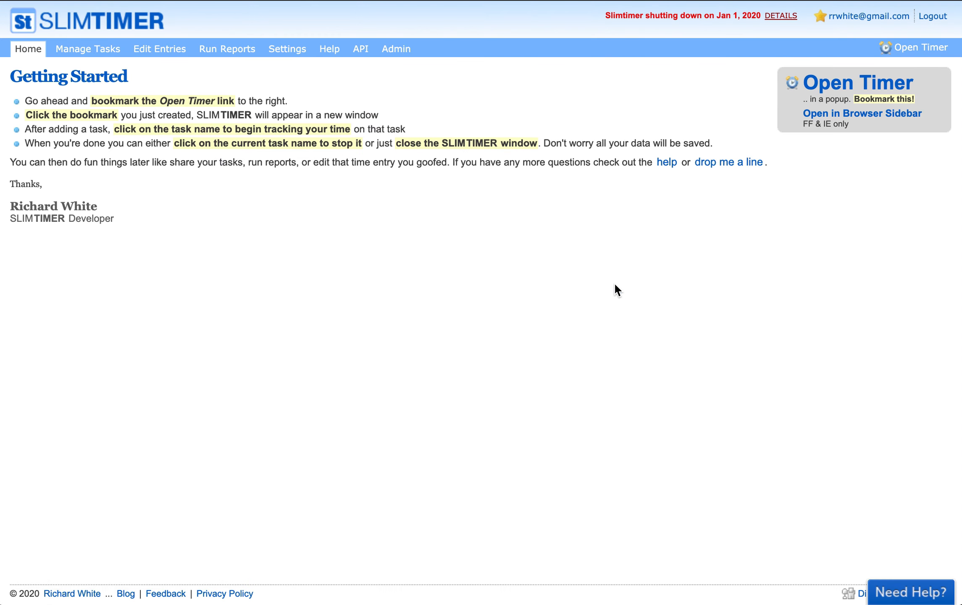
{"action": "left_click", "coordinate": [828, 89]}
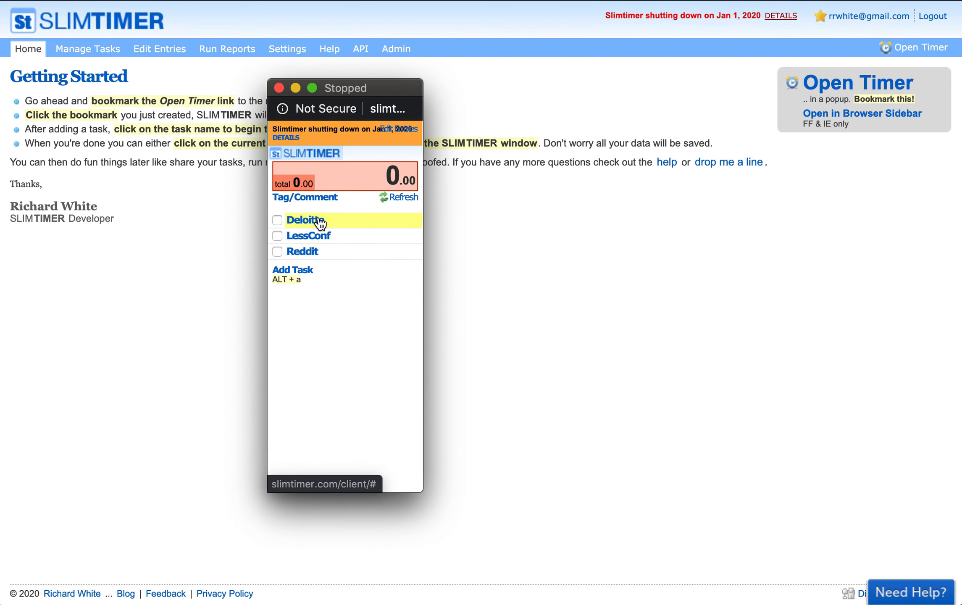
Time Reddit briefly, then switch the timer back to Deloitte and open the add-task field
{"action": "left_click", "coordinate": [332, 223]}
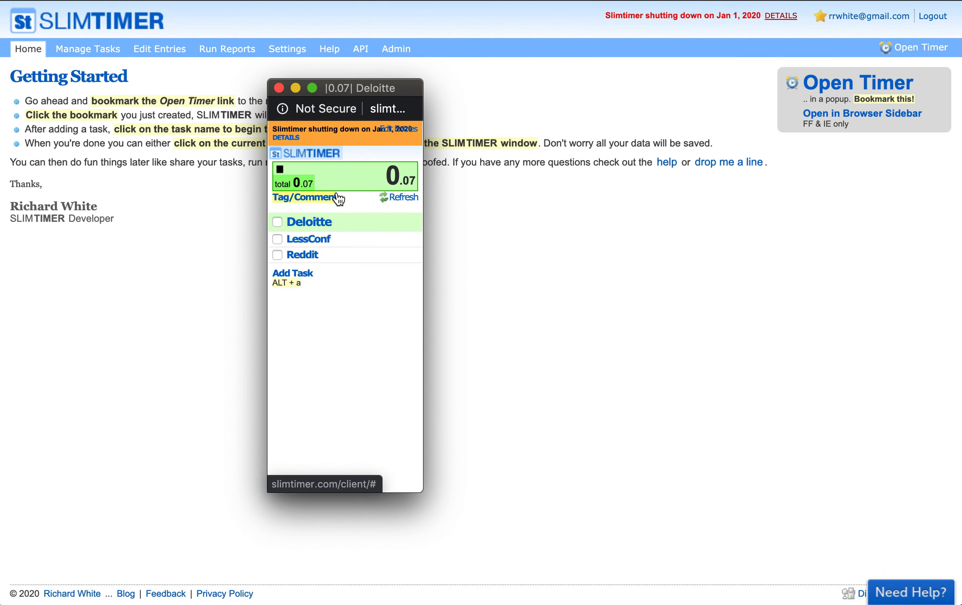
{"action": "left_click", "coordinate": [330, 259]}
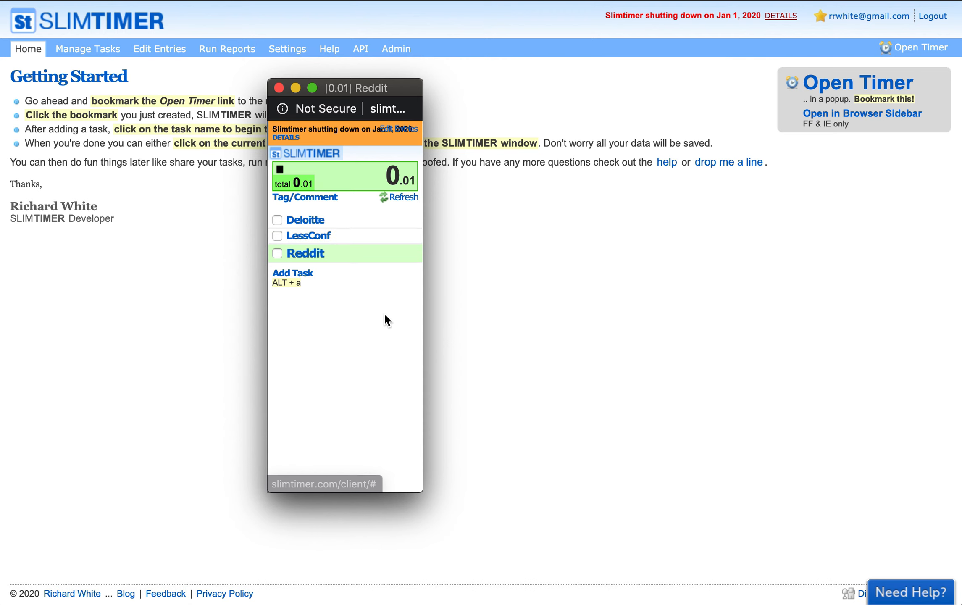
{"action": "left_click", "coordinate": [333, 228]}
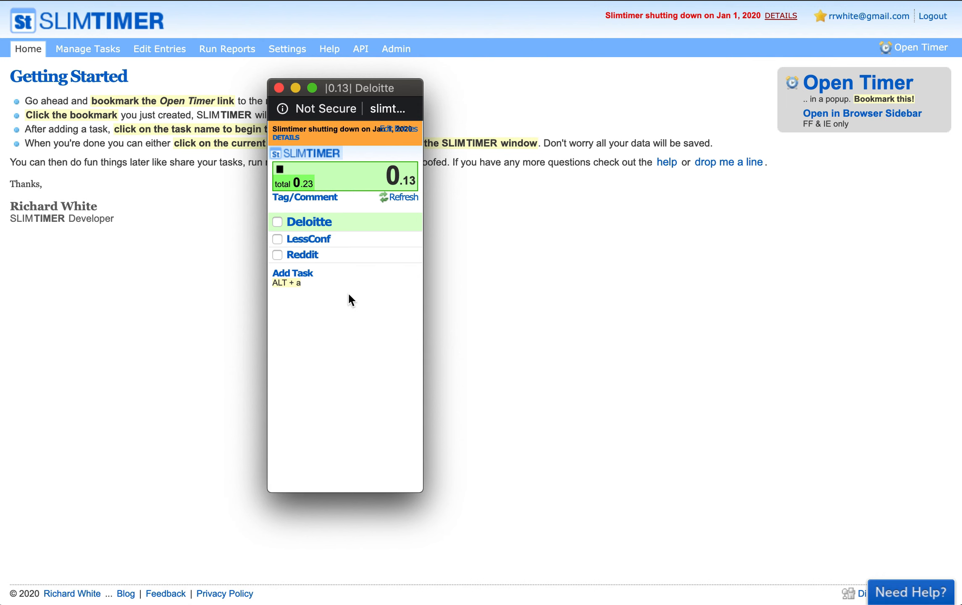
{"action": "left_click", "coordinate": [307, 277]}
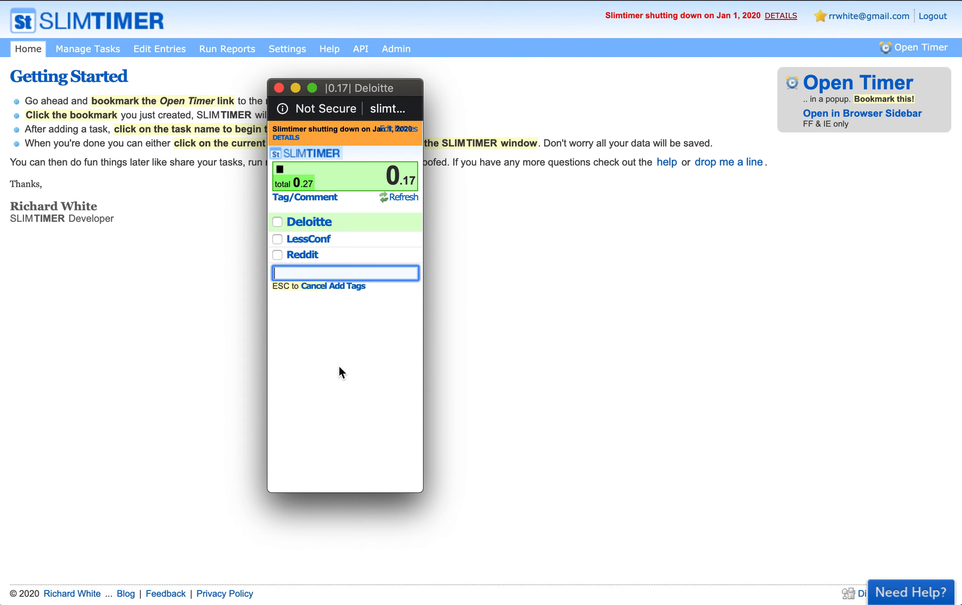
Add a task named 'New Task', start timing it, and show the tag and comment fields
{"action": "type", "text": "New Task"}
{"action": "key", "text": "Return"}
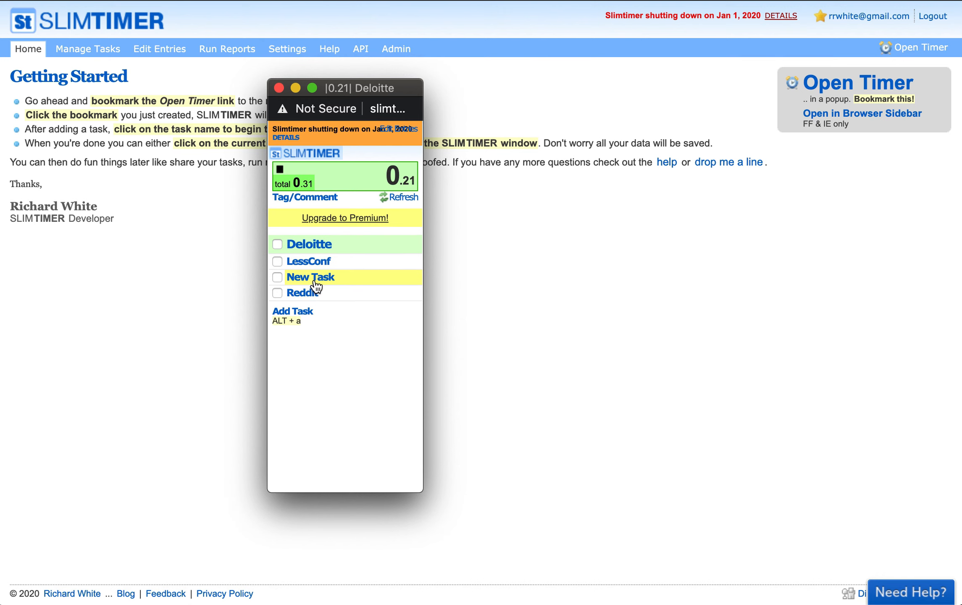
{"action": "left_click", "coordinate": [314, 284]}
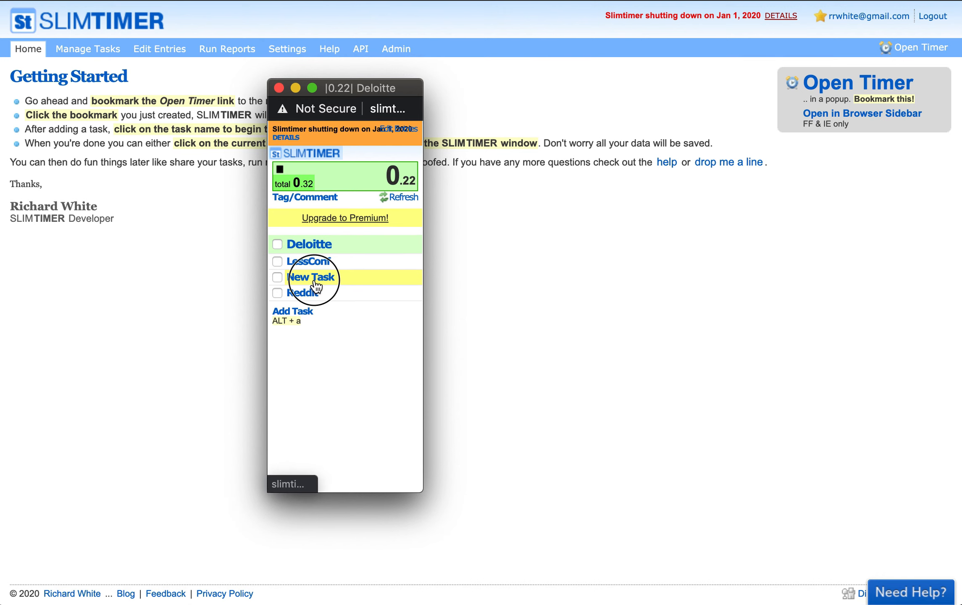
{"action": "left_click", "coordinate": [313, 318]}
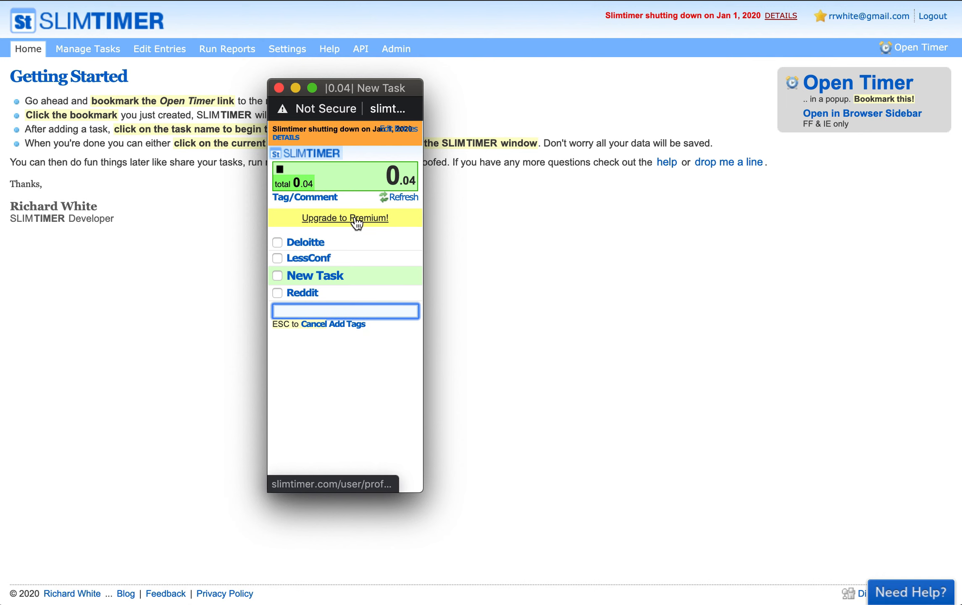
{"action": "left_click", "coordinate": [314, 198]}
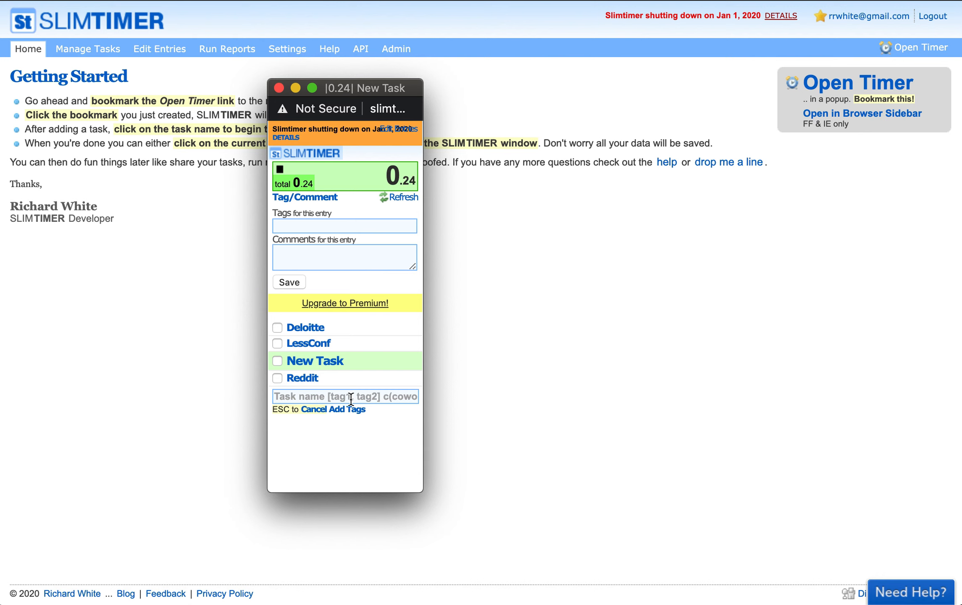
Add task 'New Task2' tagged [billable] and shared with a coworker's e-mail address
{"action": "left_click", "coordinate": [325, 397]}
{"action": "type", "text": "New Task2"}
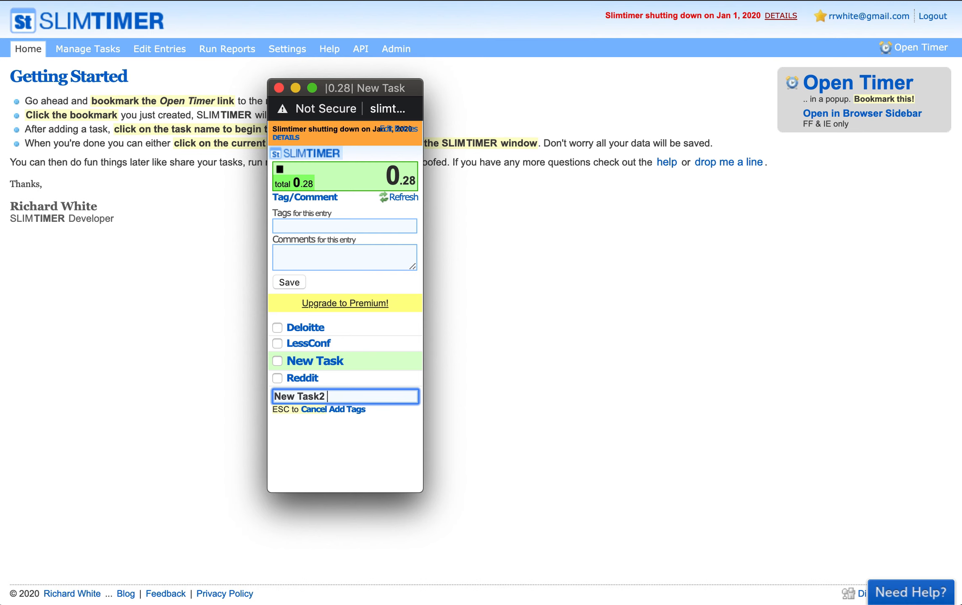
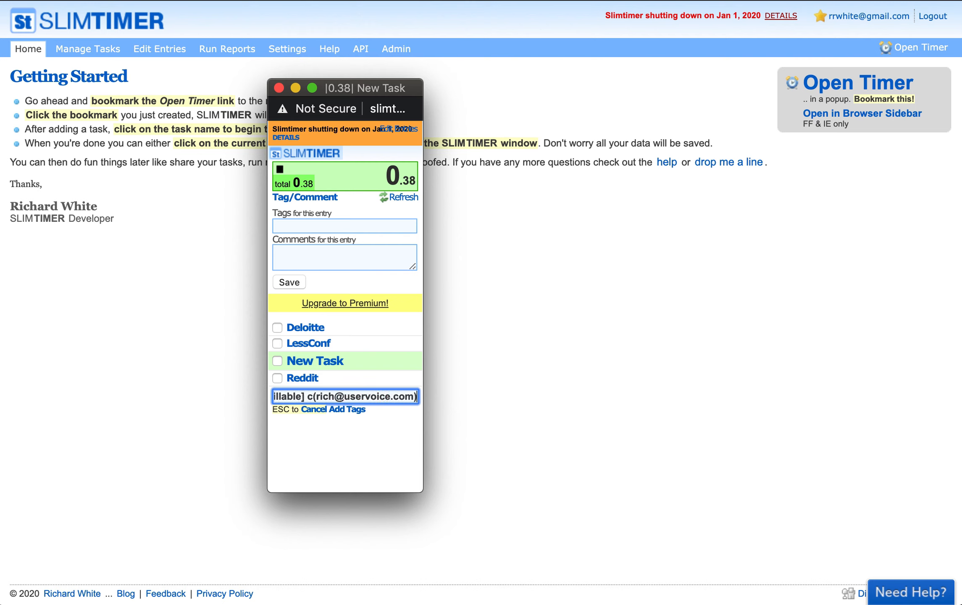
{"action": "key", "text": "Return"}
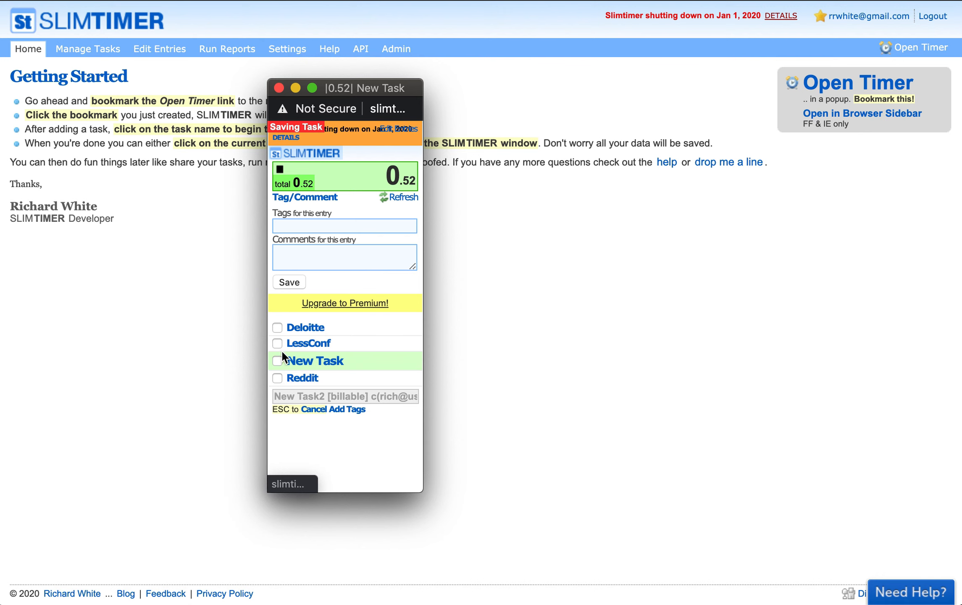
Mark New Task complete, hide the tag fields, and go to Manage Tasks
{"action": "left_click", "coordinate": [280, 362]}
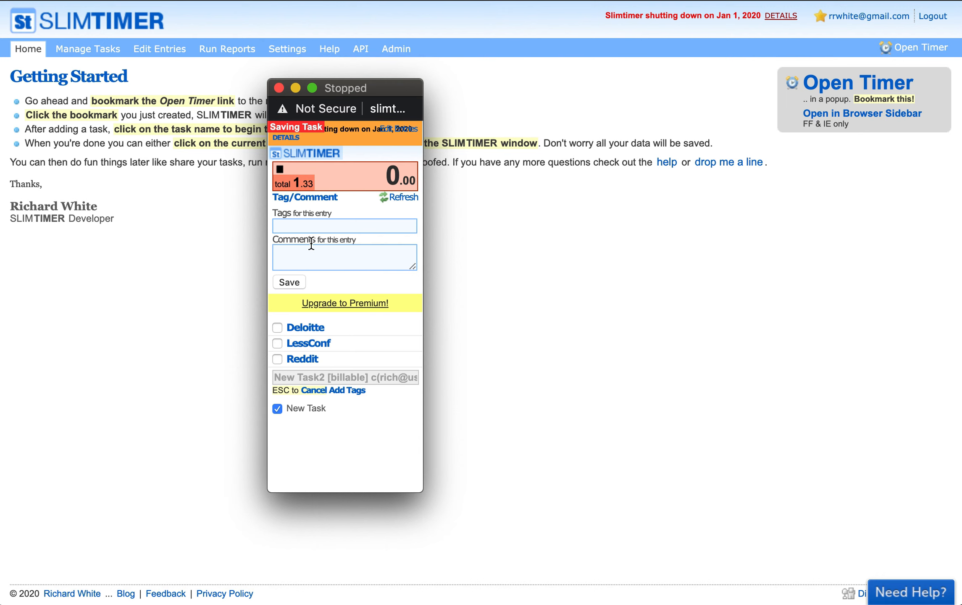
{"action": "left_click", "coordinate": [330, 197]}
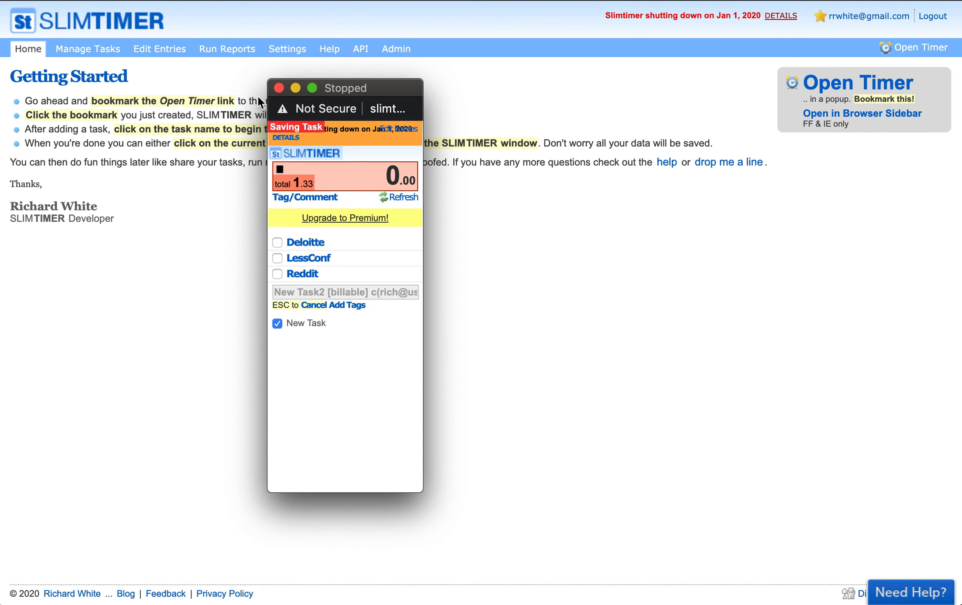
{"action": "left_click", "coordinate": [90, 50]}
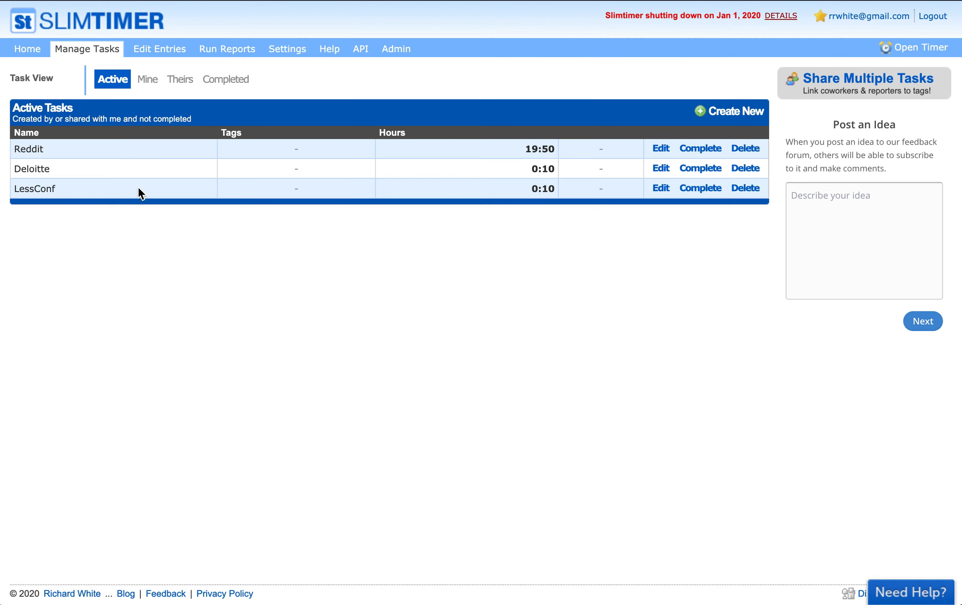
{"action": "left_click", "coordinate": [660, 149]}
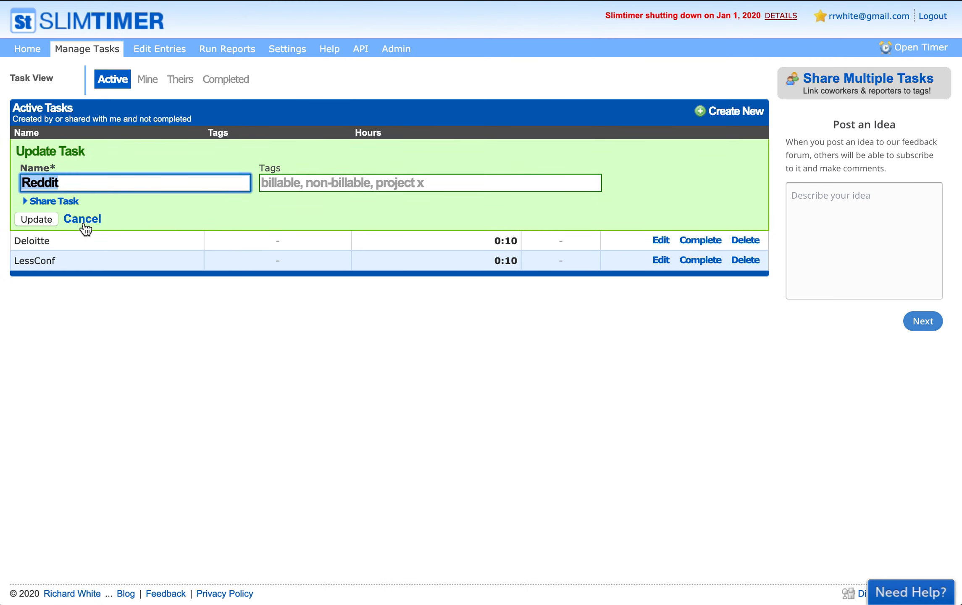
{"action": "left_click", "coordinate": [82, 221]}
{"action": "left_click_drag", "start_coordinate": [523, 149], "coordinate": [554, 149]}
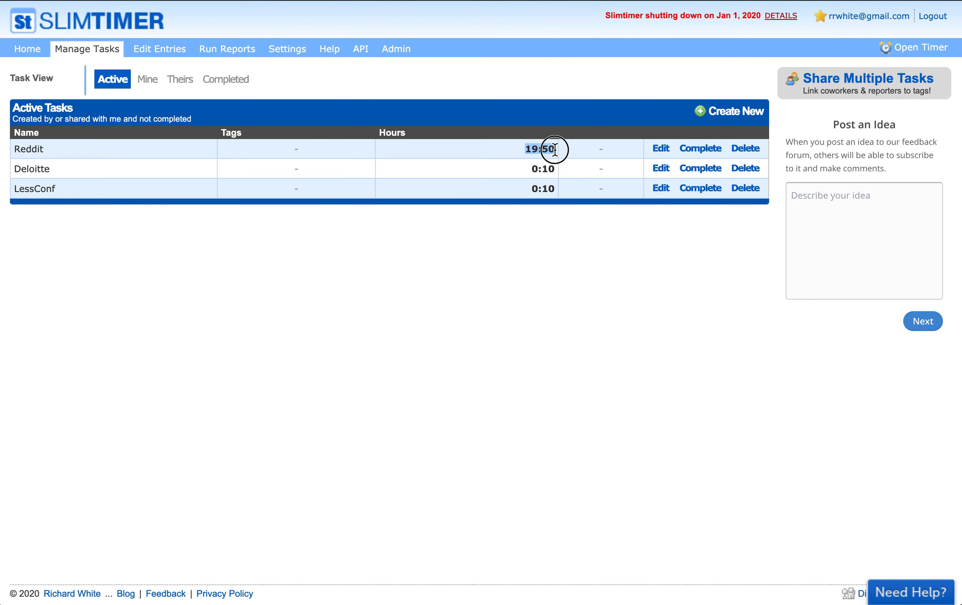
{"action": "left_click", "coordinate": [658, 152]}
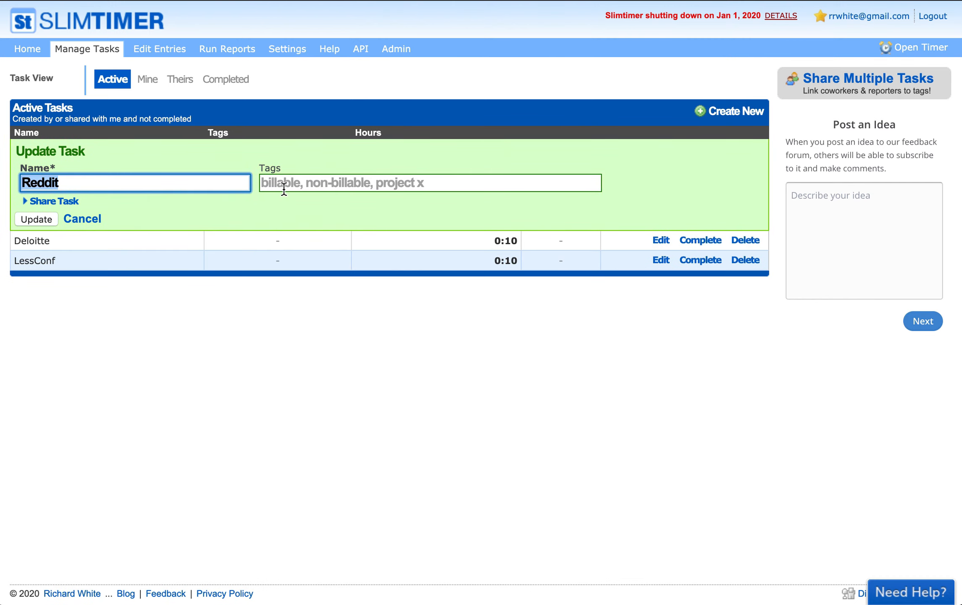
{"action": "left_click", "coordinate": [282, 187]}
{"action": "type", "text": "non-billable"}
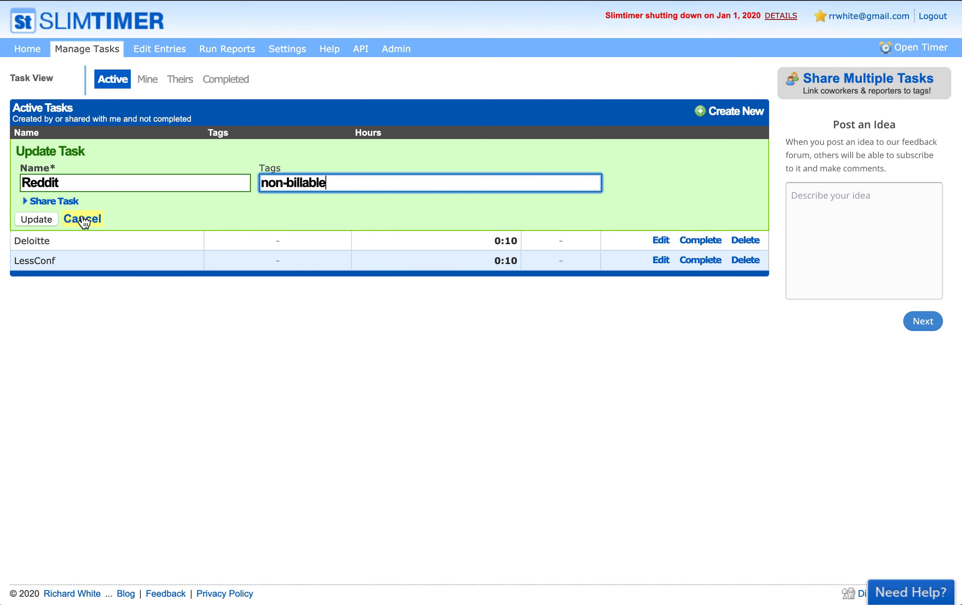
{"action": "left_click", "coordinate": [57, 202]}
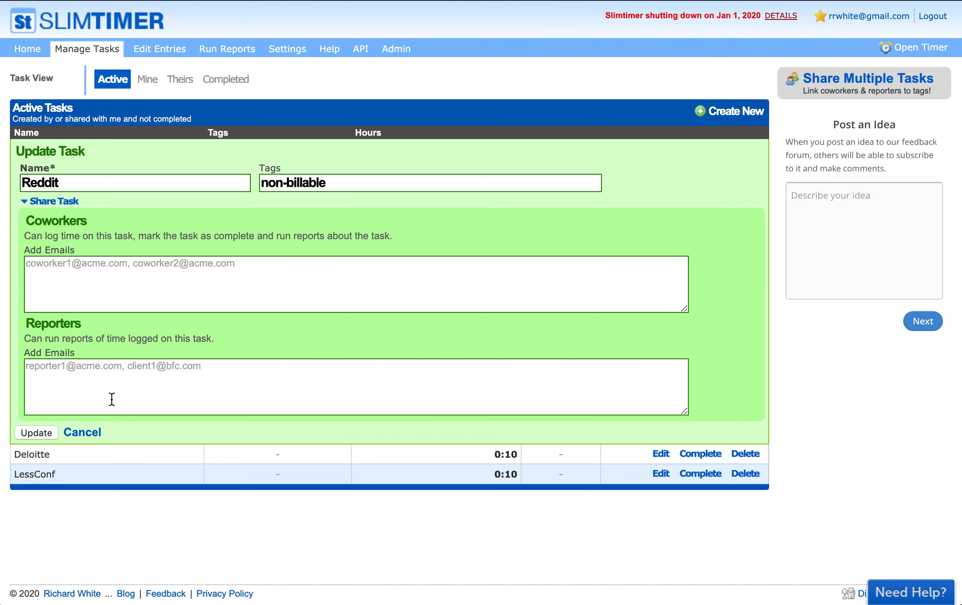
{"action": "left_click", "coordinate": [75, 435]}
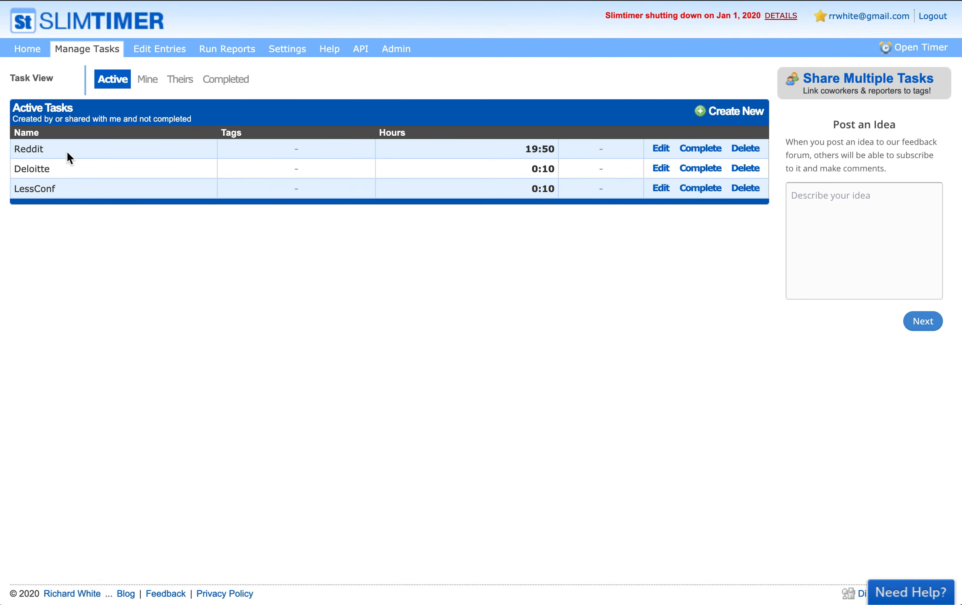
Filter the task list through My, Shared and Completed tasks, then edit ActiveScaffold
{"action": "left_click", "coordinate": [146, 84]}
{"action": "left_click", "coordinate": [179, 84]}
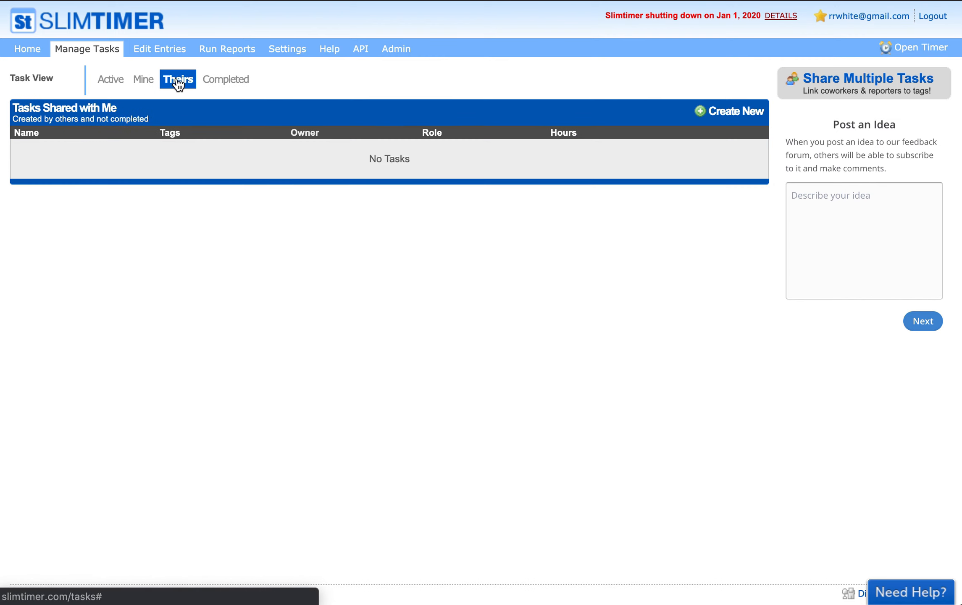
{"action": "left_click", "coordinate": [229, 84]}
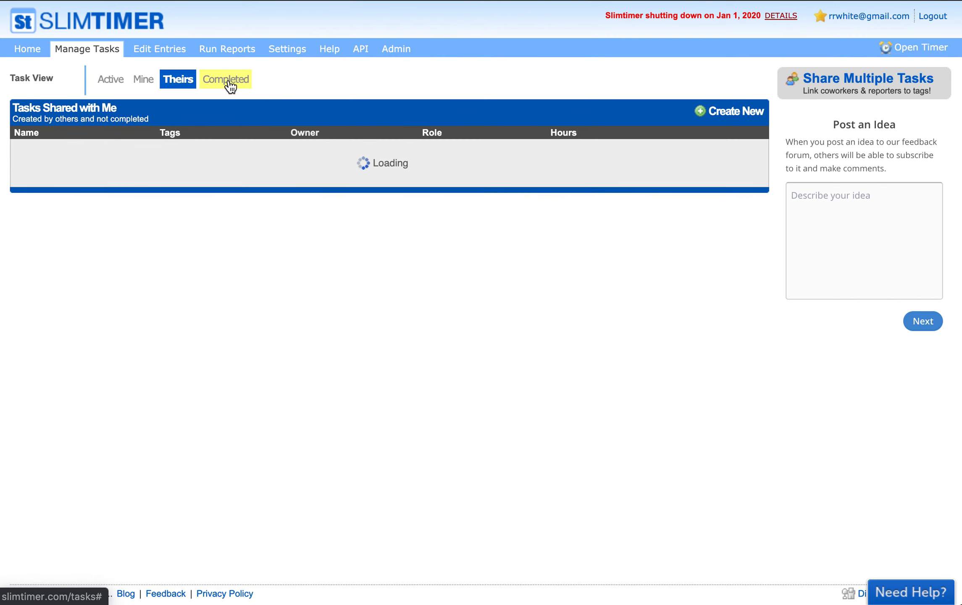
{"action": "left_click", "coordinate": [230, 86]}
{"action": "left_click", "coordinate": [652, 210]}
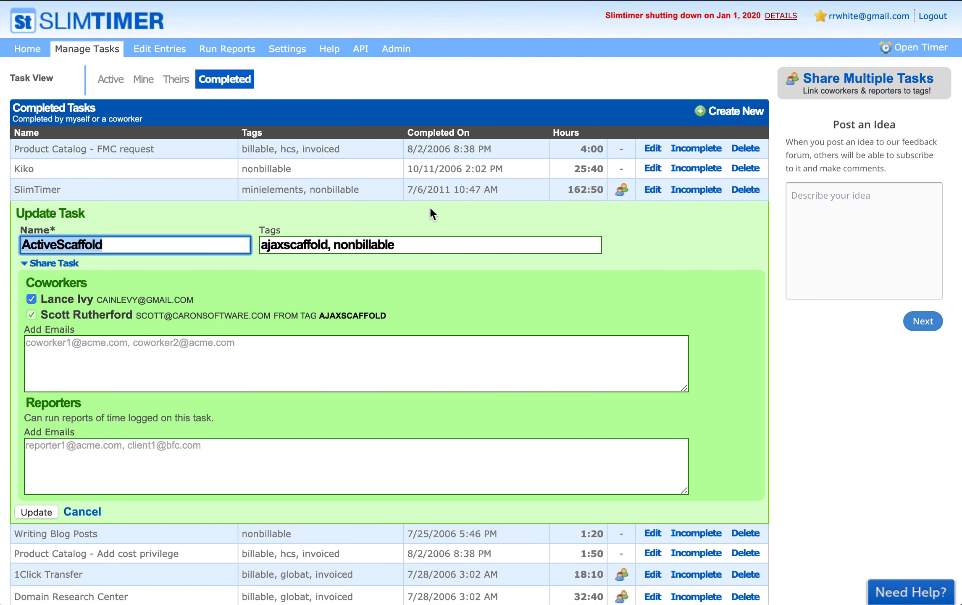
Review ActiveScaffold's coworker sharing and AJAXSCAFFOLD tag, then cancel the edit form
{"action": "left_click", "coordinate": [888, 79]}
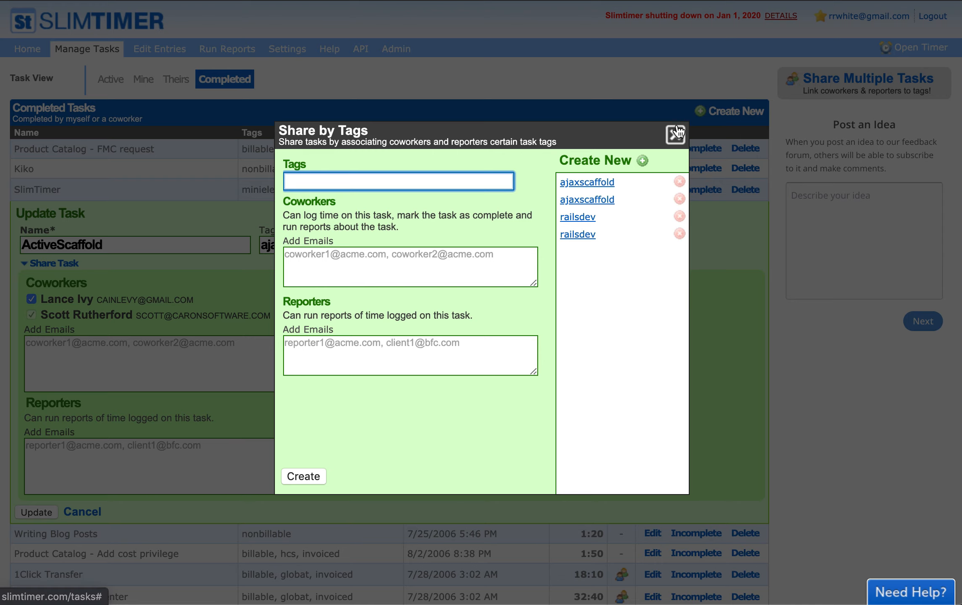
{"action": "left_click", "coordinate": [675, 135]}
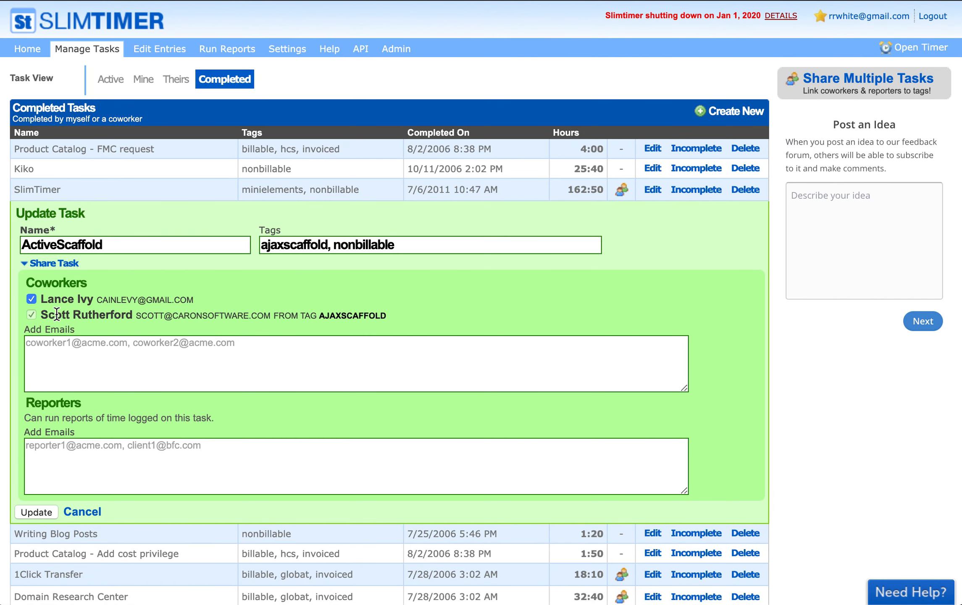
{"action": "left_click_drag", "start_coordinate": [41, 315], "coordinate": [135, 325]}
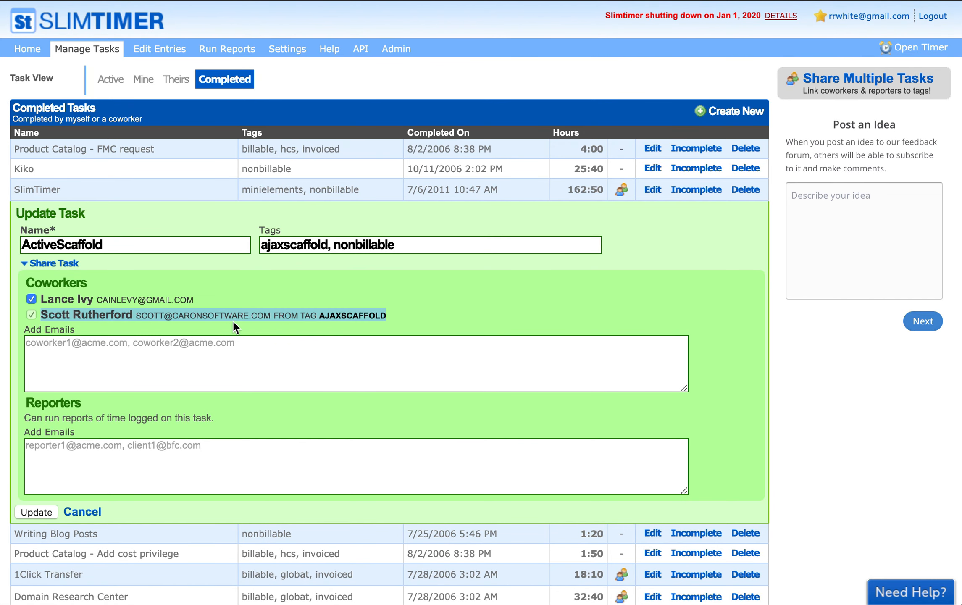
{"action": "left_click", "coordinate": [295, 319]}
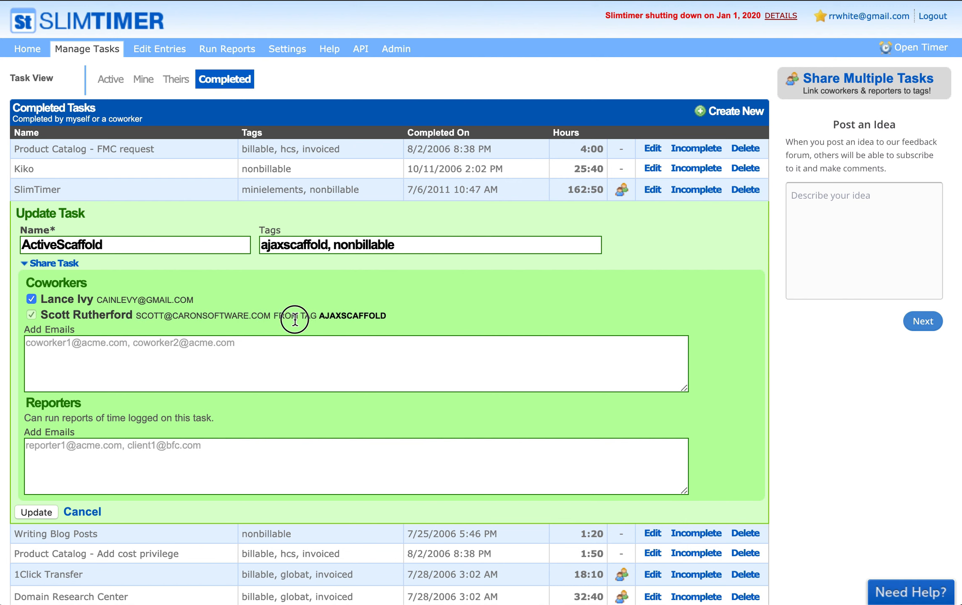
{"action": "double_click", "coordinate": [333, 316]}
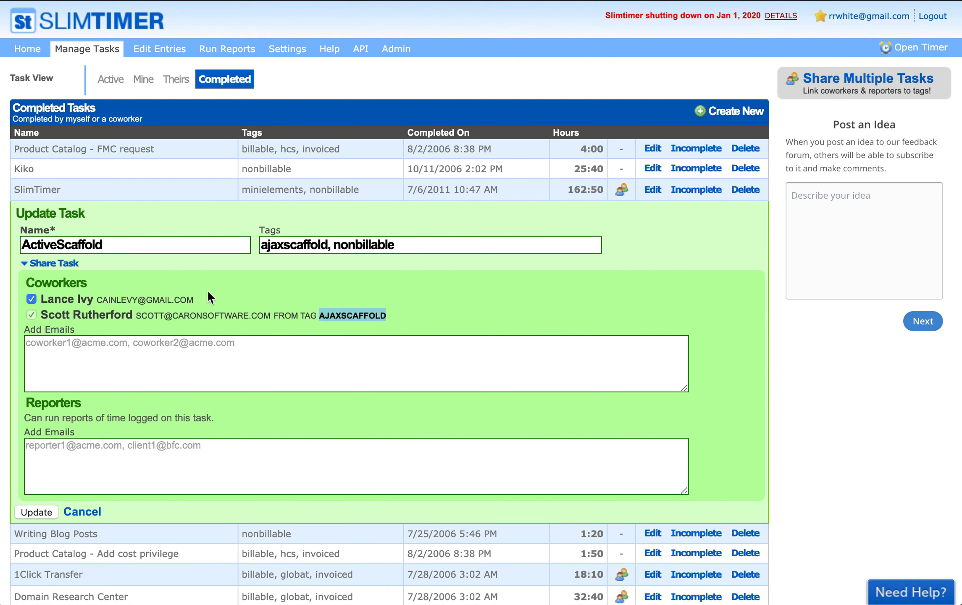
{"action": "left_click", "coordinate": [92, 514]}
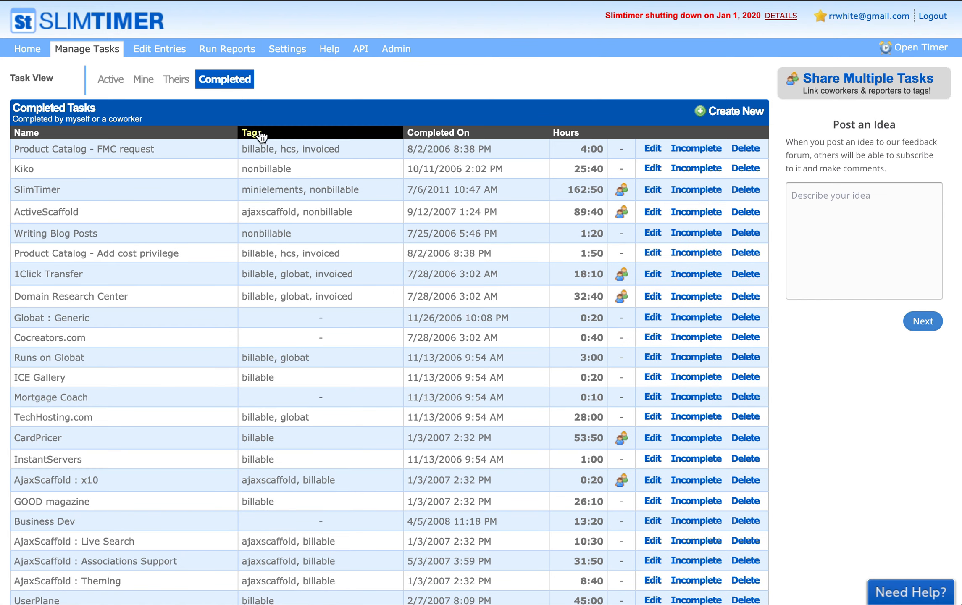
Go to Edit Entries to see Saturday 1/25/2020's three entries
{"action": "left_click", "coordinate": [146, 52]}
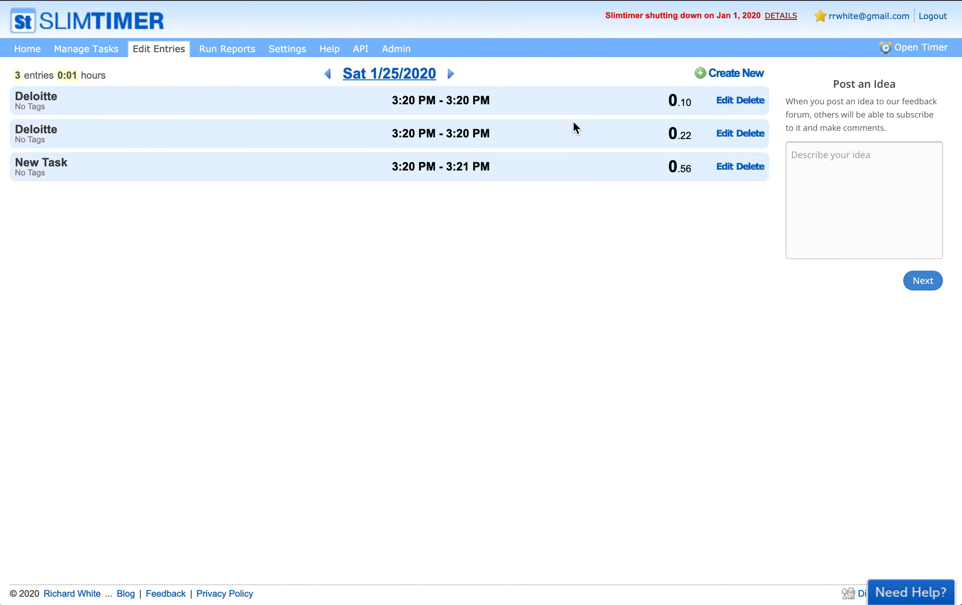
Open edit forms for both Deloitte entries and the New Task entry
{"action": "left_click", "coordinate": [722, 101]}
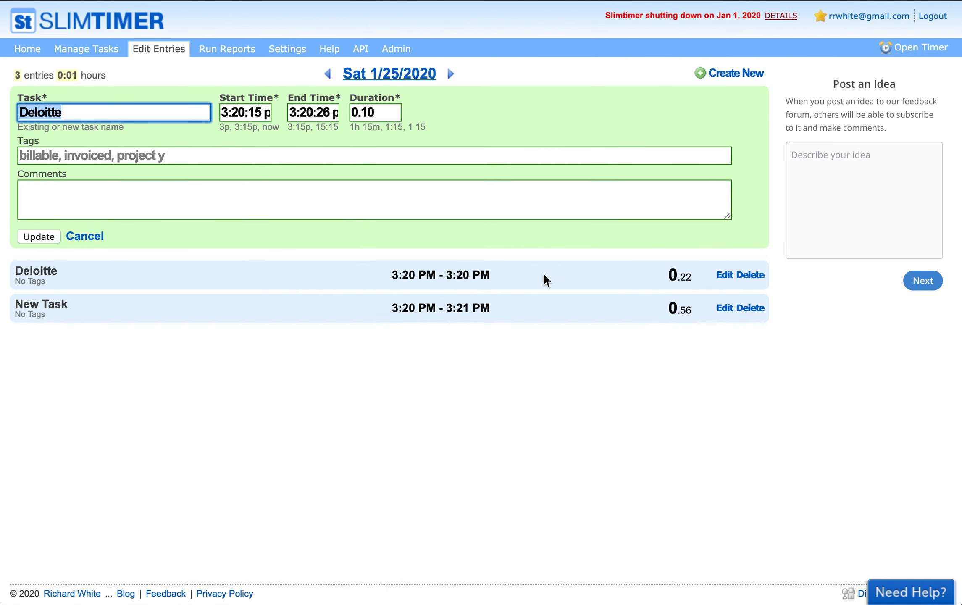
{"action": "left_click", "coordinate": [723, 278]}
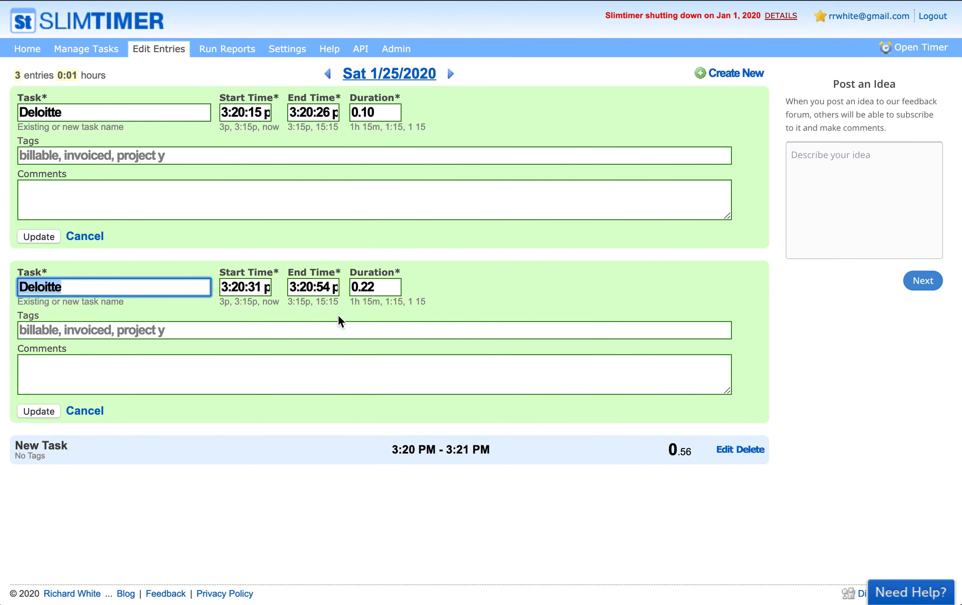
{"action": "left_click", "coordinate": [724, 449]}
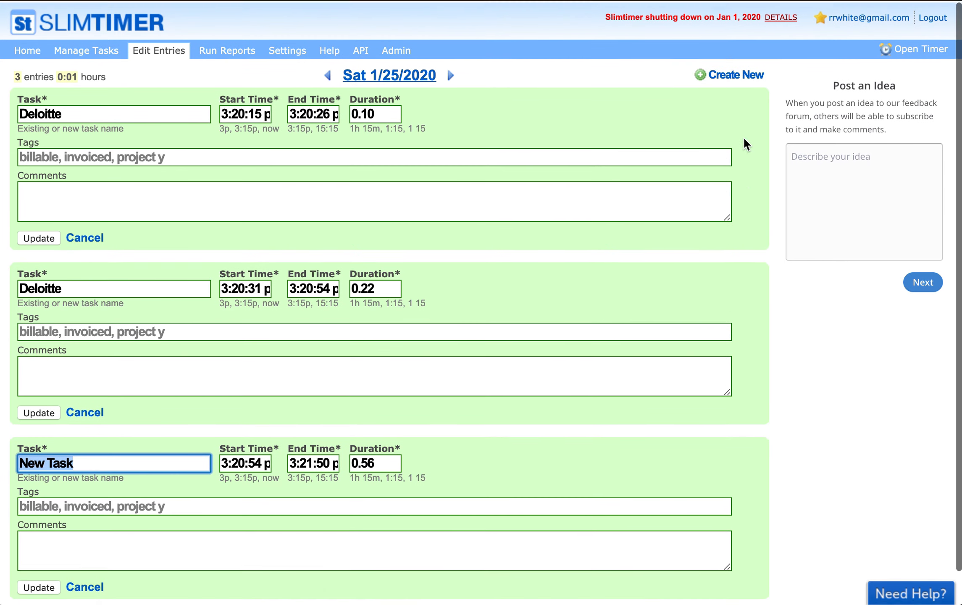
Start a new Reddit time entry running from 1p until now
{"action": "left_click", "coordinate": [723, 77]}
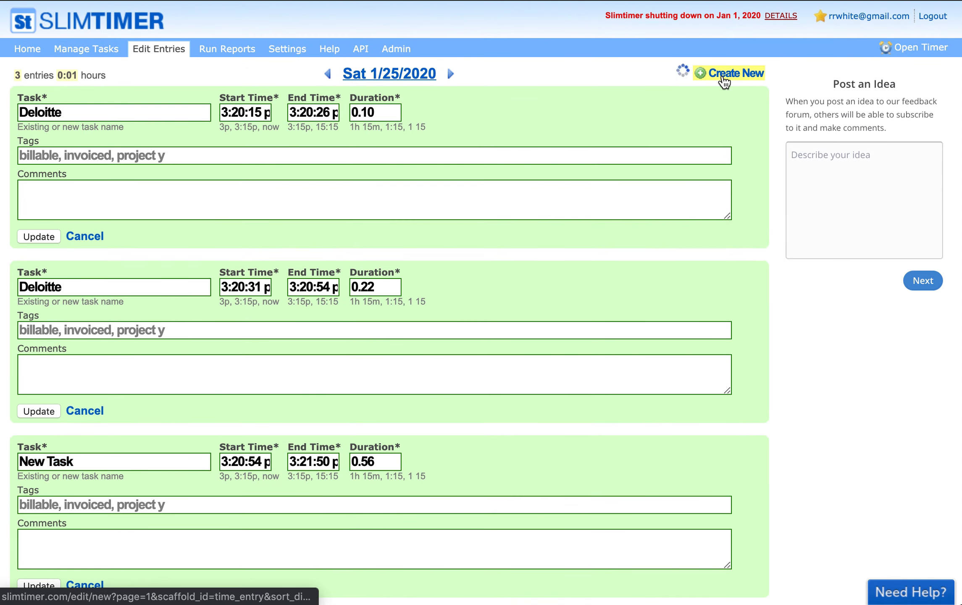
{"action": "type", "text": "Reddit"}
{"action": "key", "text": "Tab"}
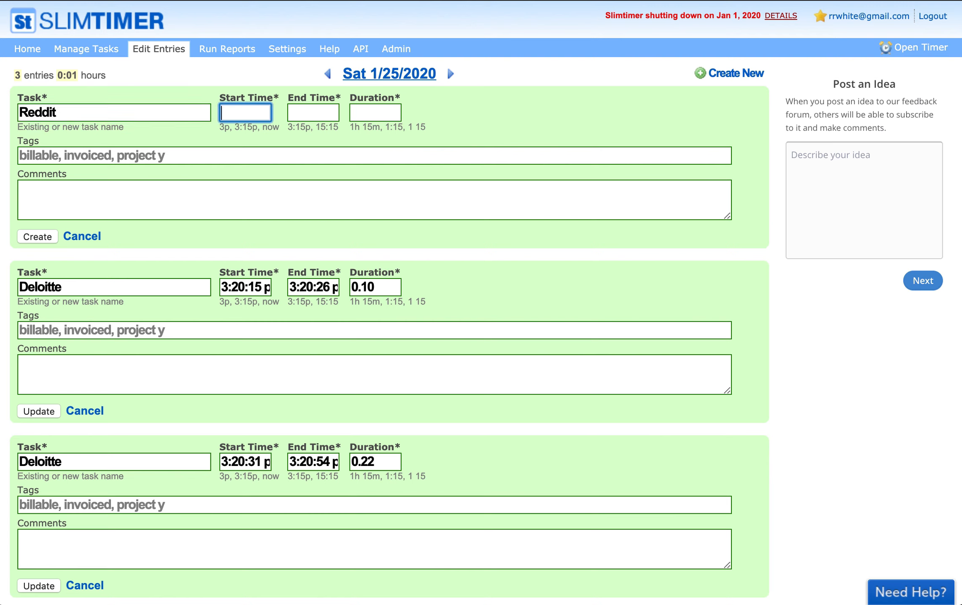
{"action": "type", "text": "1p"}
{"action": "key", "text": "Tab"}
{"action": "type", "text": "nw"}
{"action": "key", "text": "BackSpace"}
{"action": "key", "text": "BackSpace"}
{"action": "type", "text": "now"}
{"action": "key", "text": "Tab"}
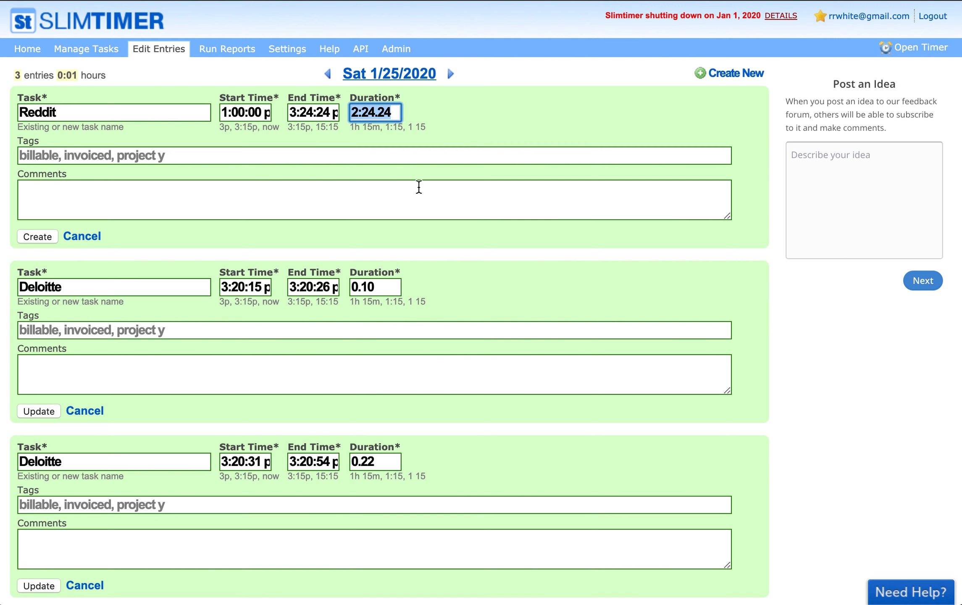
Tag the entry nonbillable, add the comment 'This was fun!', and create it
{"action": "key", "text": "Tab"}
{"action": "type", "text": "non"}
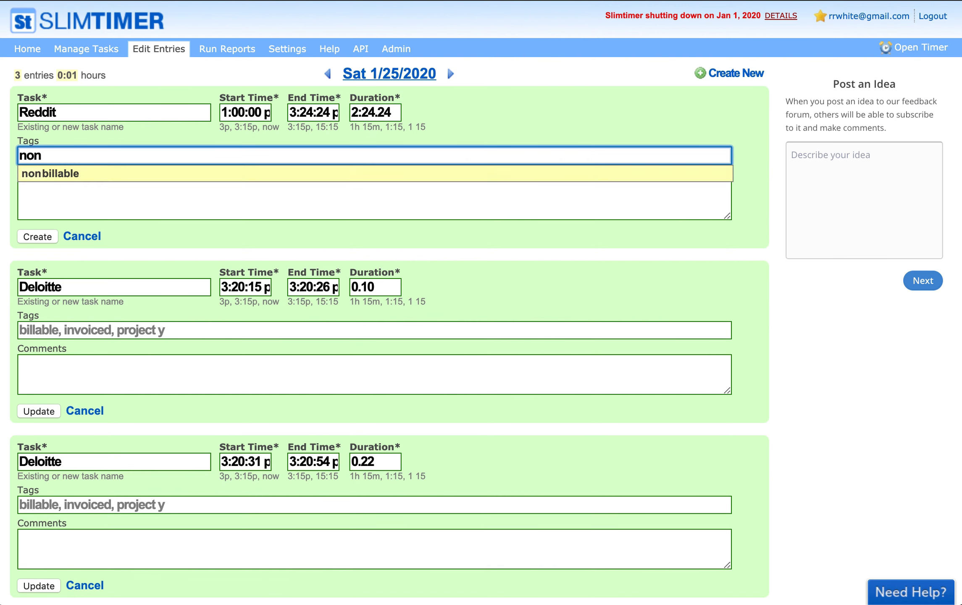
{"action": "key", "text": "Return"}
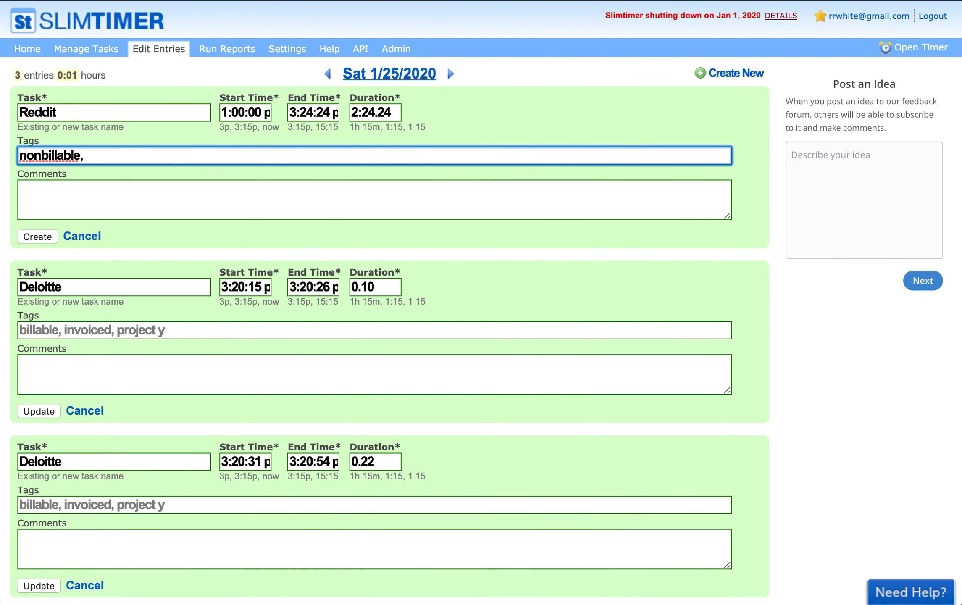
{"action": "left_click", "coordinate": [321, 212]}
{"action": "type", "text": "This was fun!"}
{"action": "left_click", "coordinate": [35, 238]}
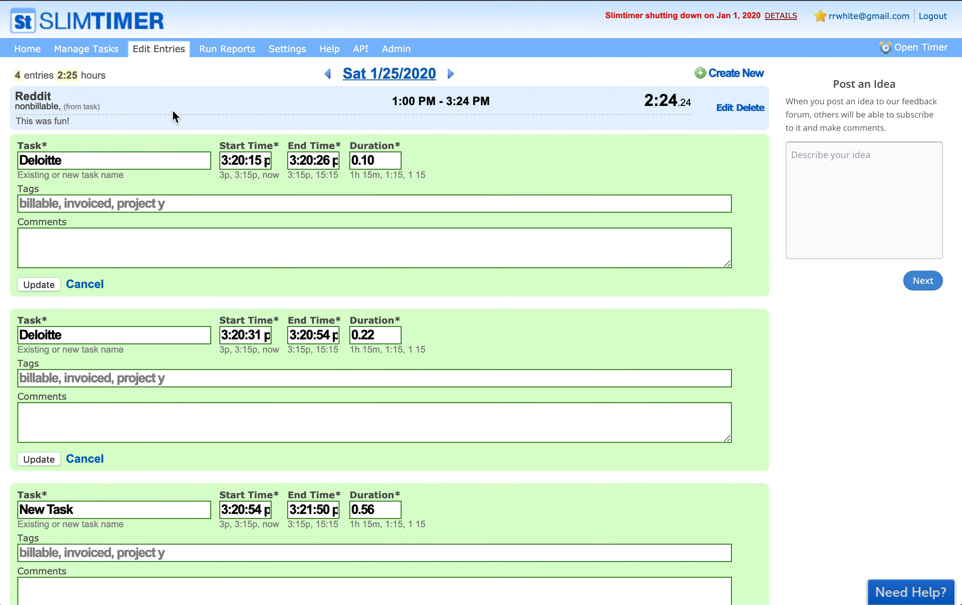
Step to the previous day and back to Sat 1/25/2020, opening and closing the calendar
{"action": "left_click", "coordinate": [328, 74]}
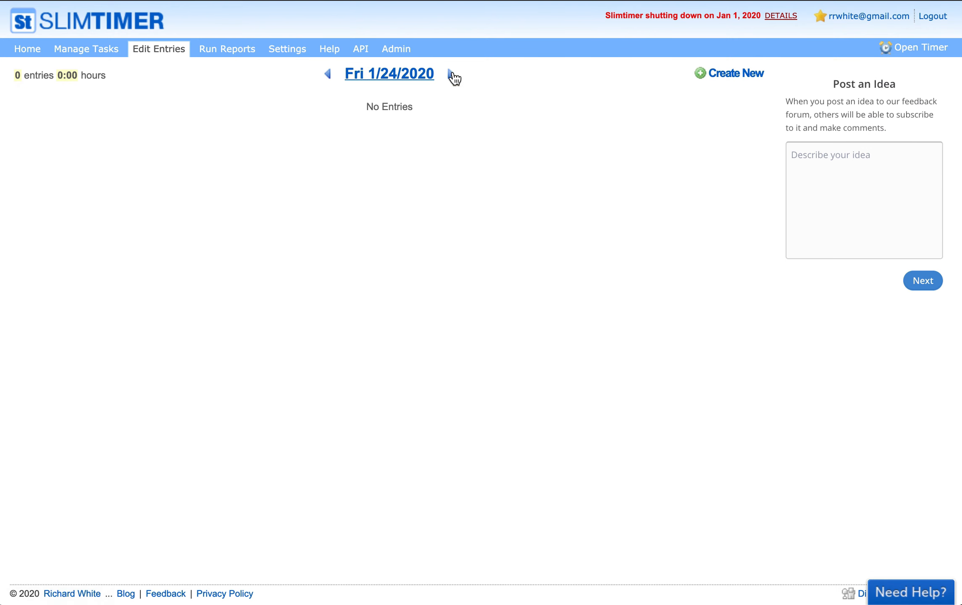
{"action": "left_click", "coordinate": [451, 75]}
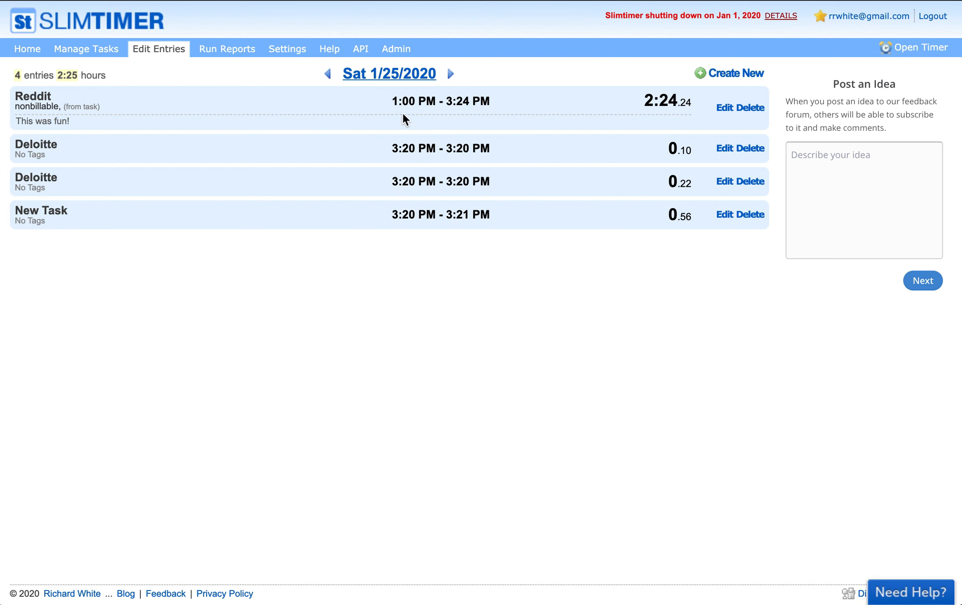
{"action": "left_click", "coordinate": [369, 75]}
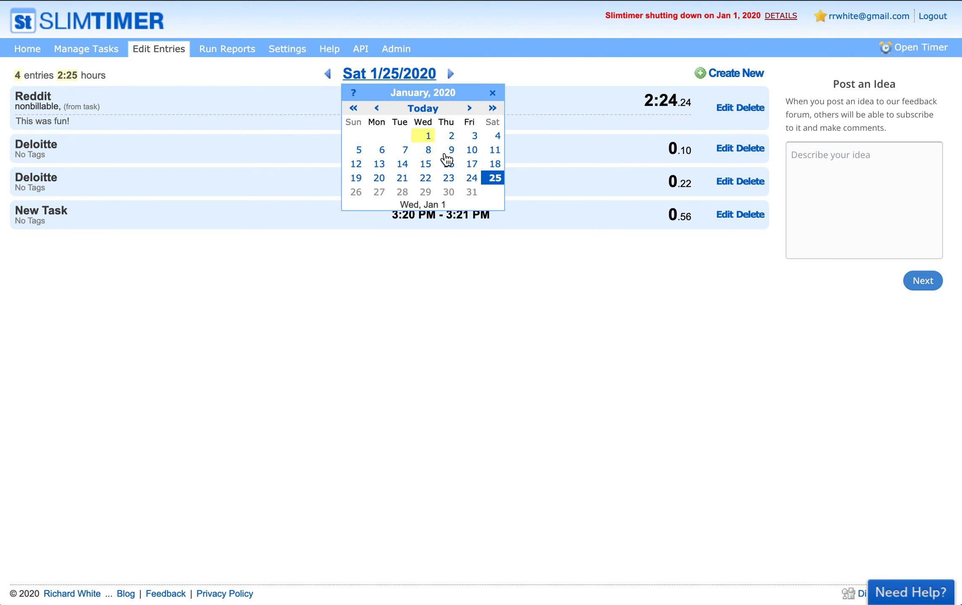
{"action": "left_click", "coordinate": [399, 304]}
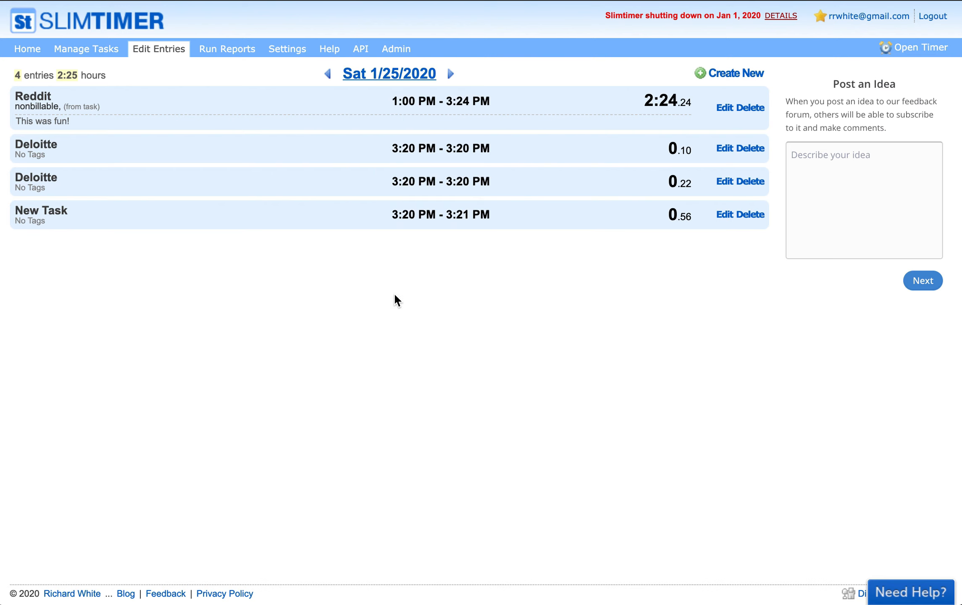
Run a Pivot report for the custom date range 1/18/2010 to 1/25/2012
{"action": "left_click", "coordinate": [222, 51]}
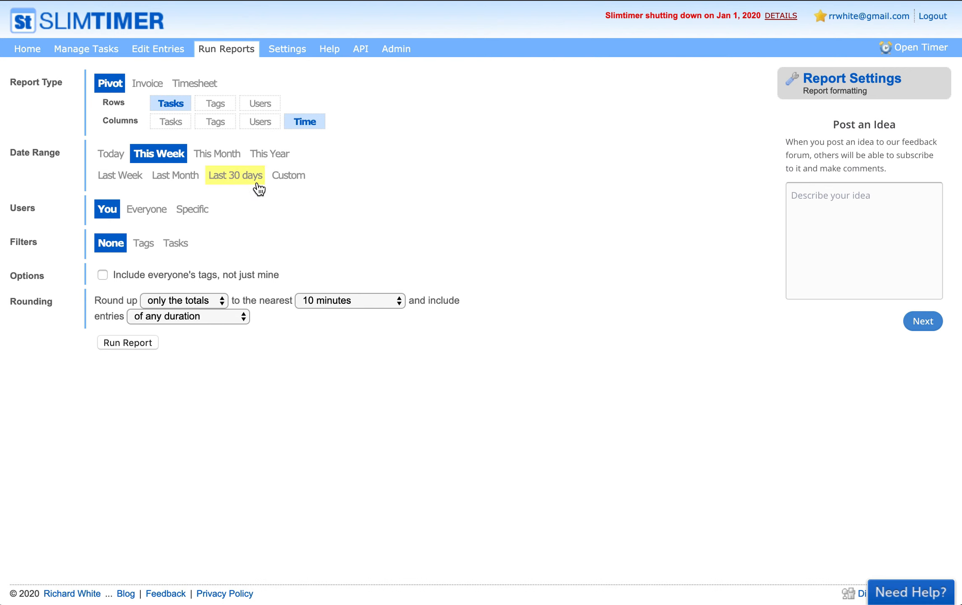
{"action": "left_click", "coordinate": [281, 176]}
{"action": "left_click", "coordinate": [165, 215]}
{"action": "key", "text": "Right"}
{"action": "key", "text": "BackSpace"}
{"action": "key", "text": "BackSpace"}
{"action": "type", "text": "10"}
{"action": "left_click", "coordinate": [253, 206]}
{"action": "key", "text": "Right"}
{"action": "key", "text": "BackSpace"}
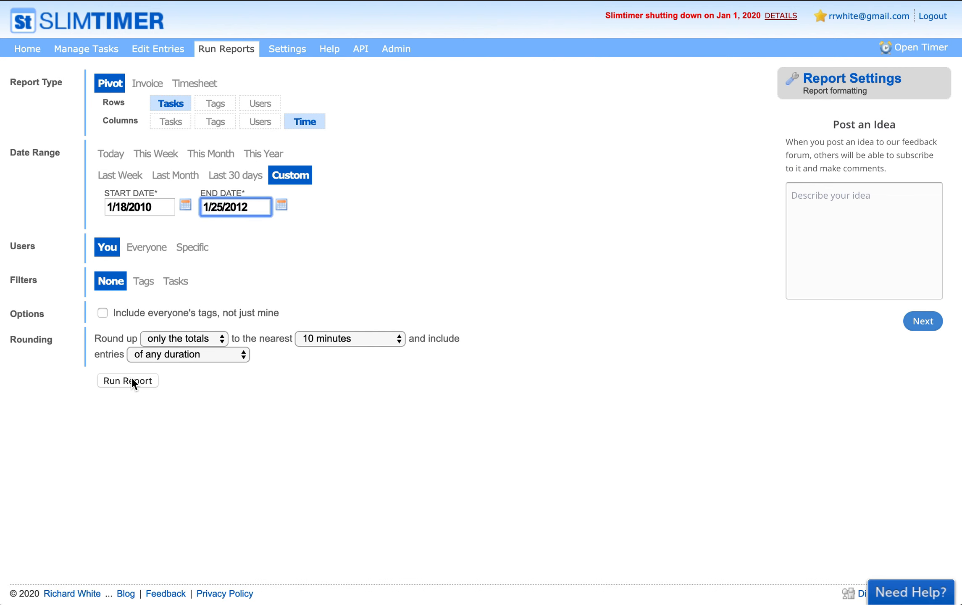
{"action": "left_click", "coordinate": [131, 380]}
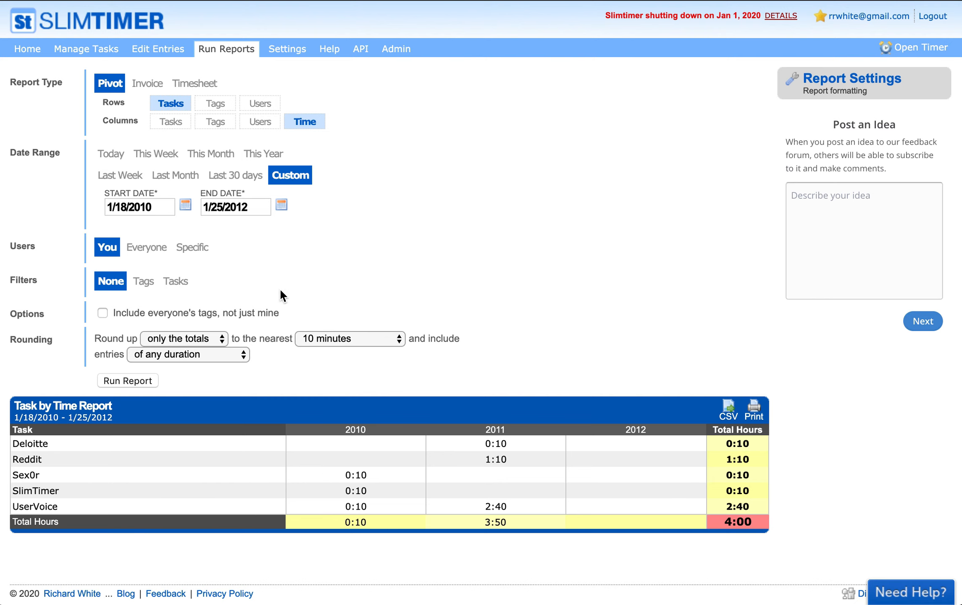
Switch the report's user scope from everyone to Specific users, deselecting the listed user
{"action": "double_click", "coordinate": [24, 474]}
{"action": "left_click", "coordinate": [481, 357]}
{"action": "left_click", "coordinate": [138, 249]}
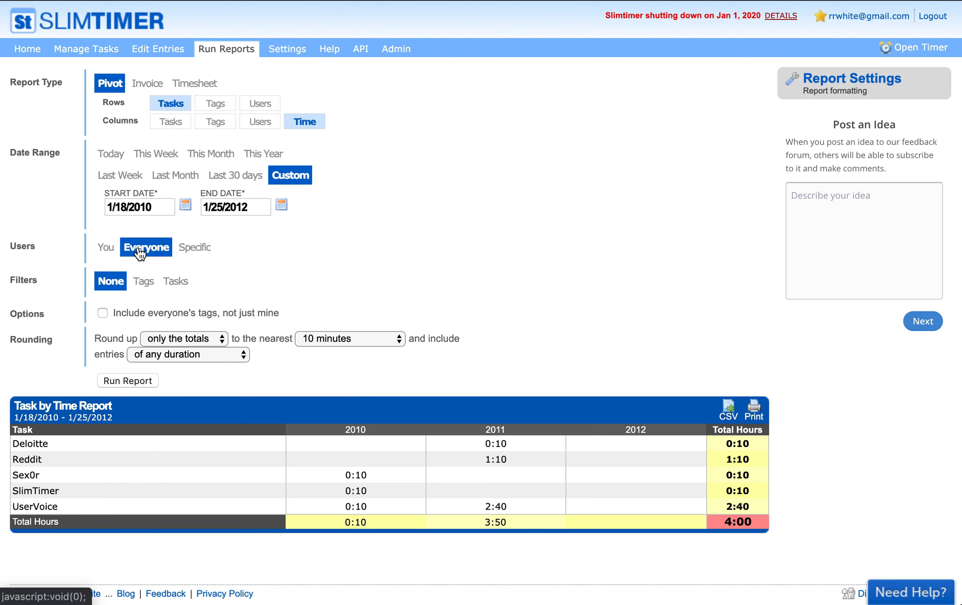
{"action": "left_click", "coordinate": [184, 250]}
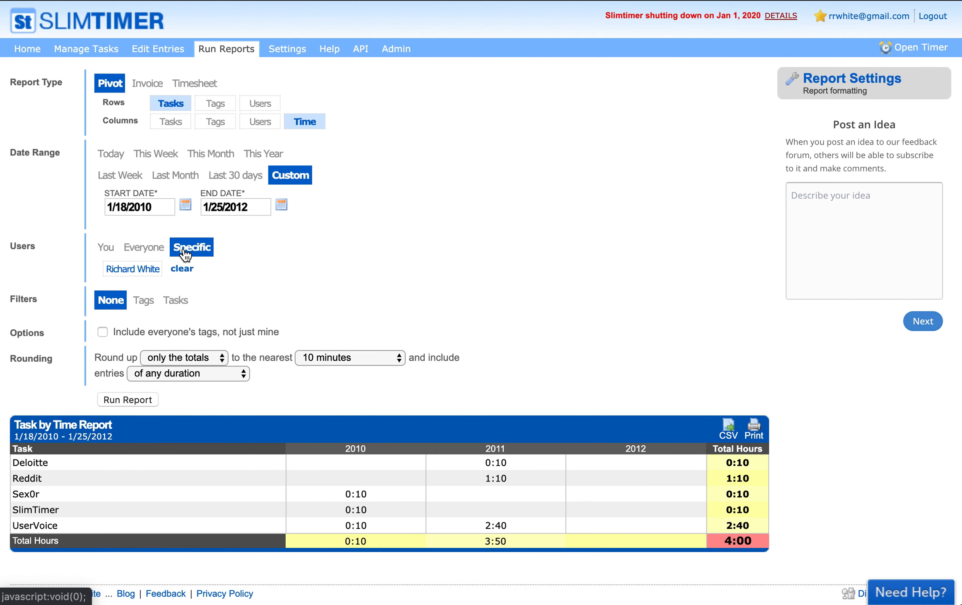
{"action": "left_click", "coordinate": [143, 267]}
Set the report dates to 1/18/2006–1/25/2007, pick a specific user, and choose the Tasks filter
{"action": "left_click", "coordinate": [163, 206]}
{"action": "left_click", "coordinate": [163, 206]}
{"action": "key", "text": "BackSpace"}
{"action": "key", "text": "BackSpace"}
{"action": "type", "text": "06"}
{"action": "left_click", "coordinate": [260, 208]}
{"action": "left_click", "coordinate": [260, 208]}
{"action": "key", "text": "BackSpace"}
{"action": "key", "text": "BackSpace"}
{"action": "type", "text": "007"}
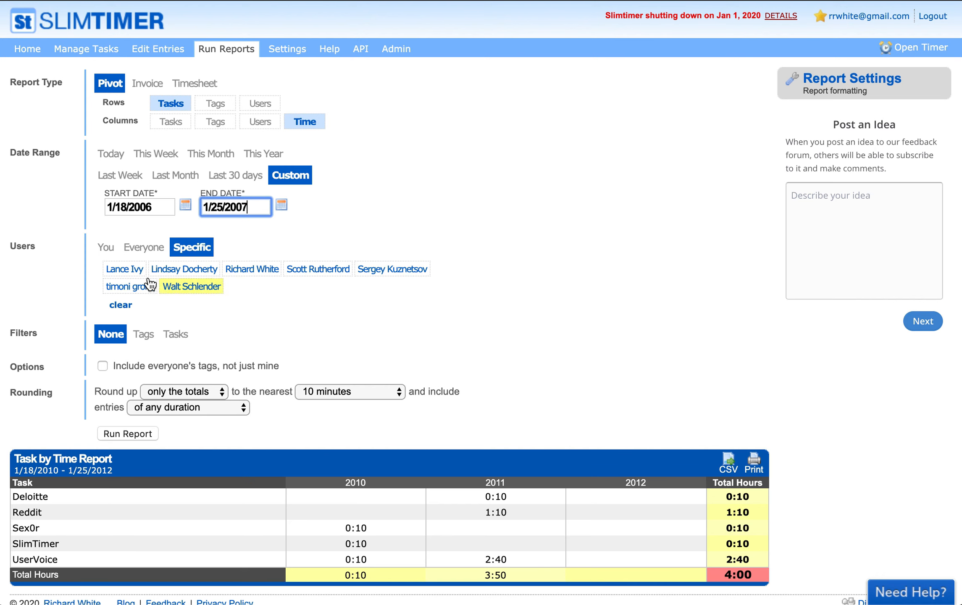
{"action": "left_click", "coordinate": [124, 269]}
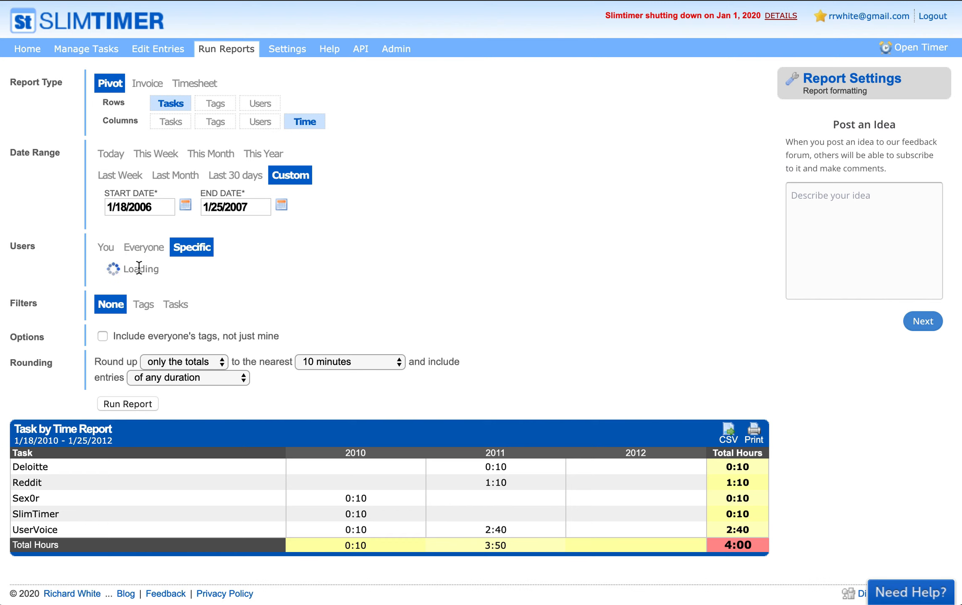
{"action": "left_click", "coordinate": [174, 305]}
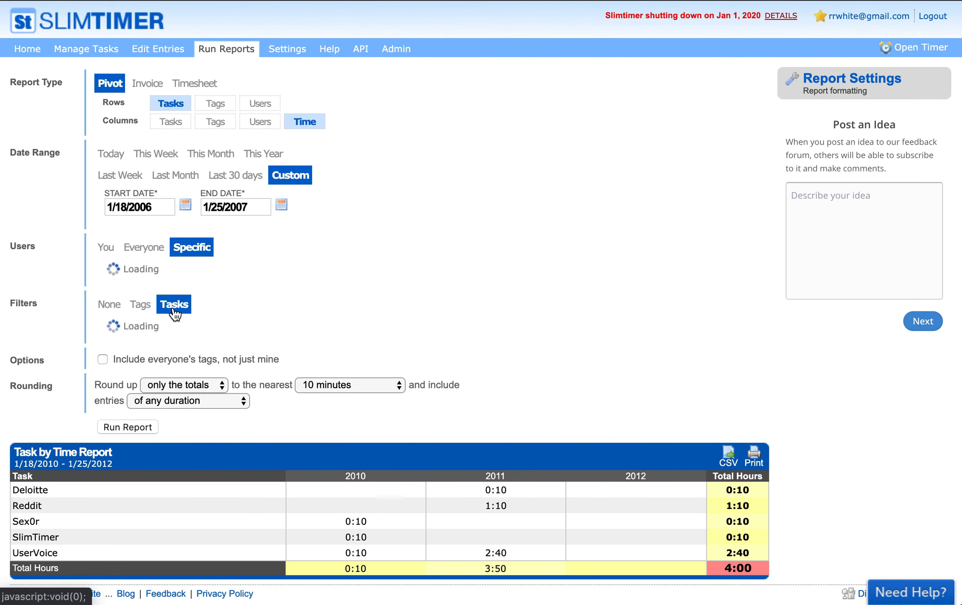
{"action": "scroll", "coordinate": [240, 331], "scroll_direction": "down", "scroll_amount": 1}
{"action": "scroll", "coordinate": [240, 331], "scroll_direction": "up", "scroll_amount": 1}
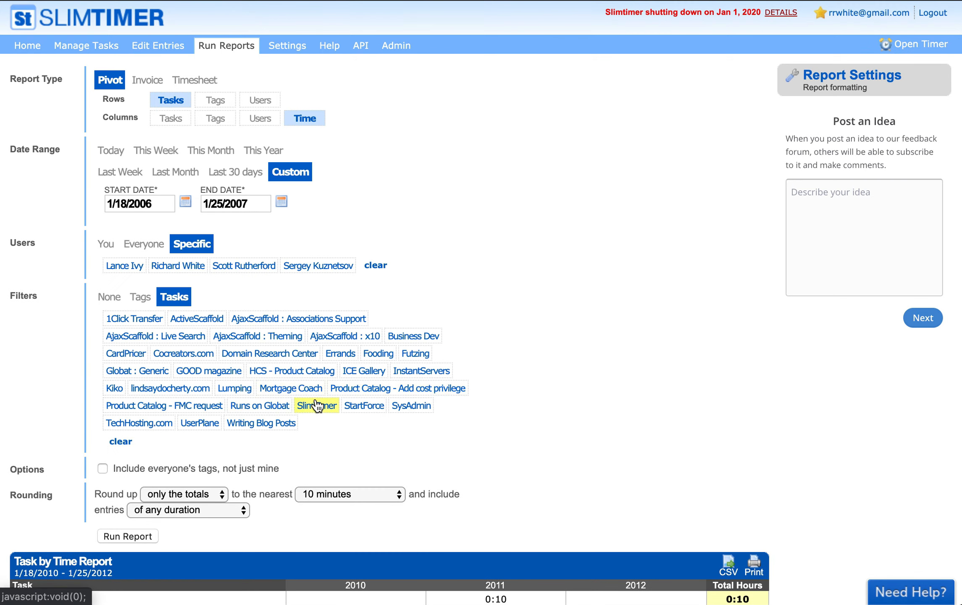
{"action": "scroll", "coordinate": [315, 403], "scroll_direction": "down", "scroll_amount": 5}
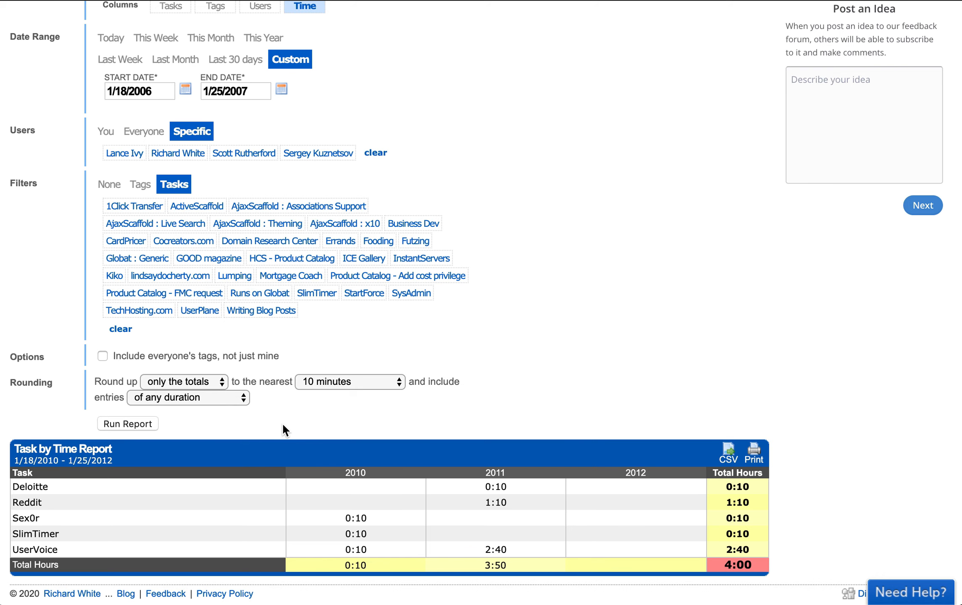
{"action": "left_click", "coordinate": [206, 381]}
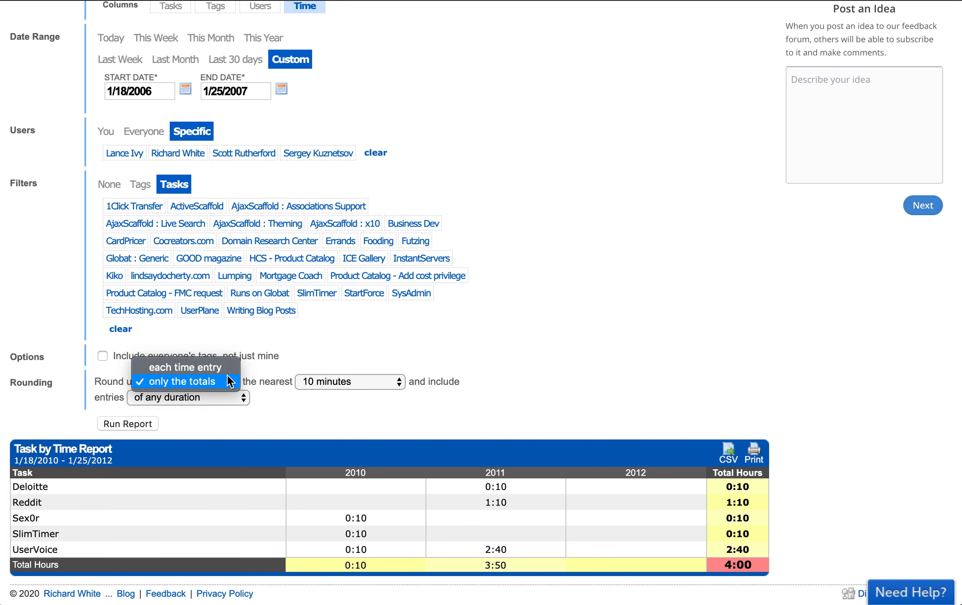
{"action": "left_click", "coordinate": [227, 377]}
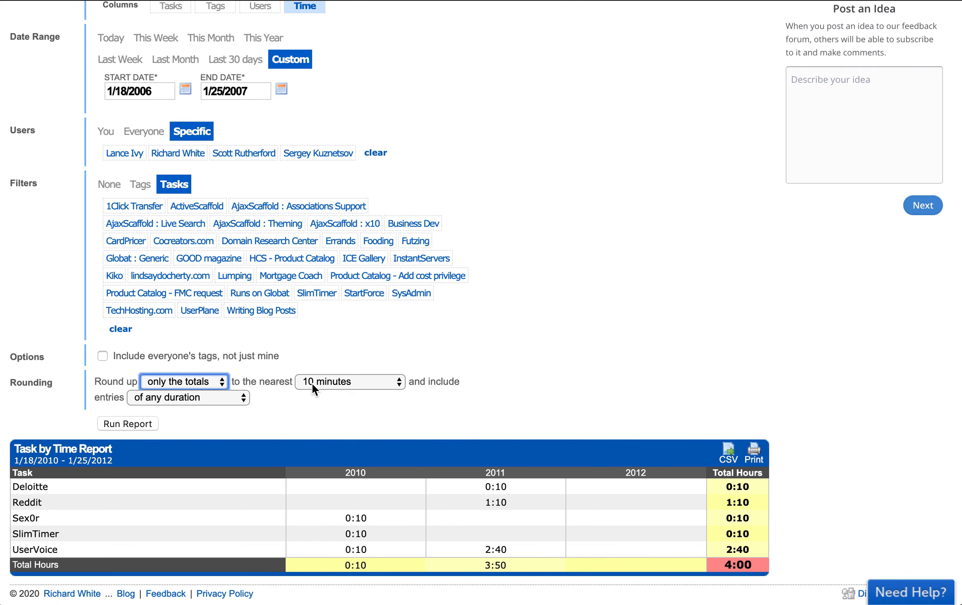
{"action": "left_click", "coordinate": [208, 380]}
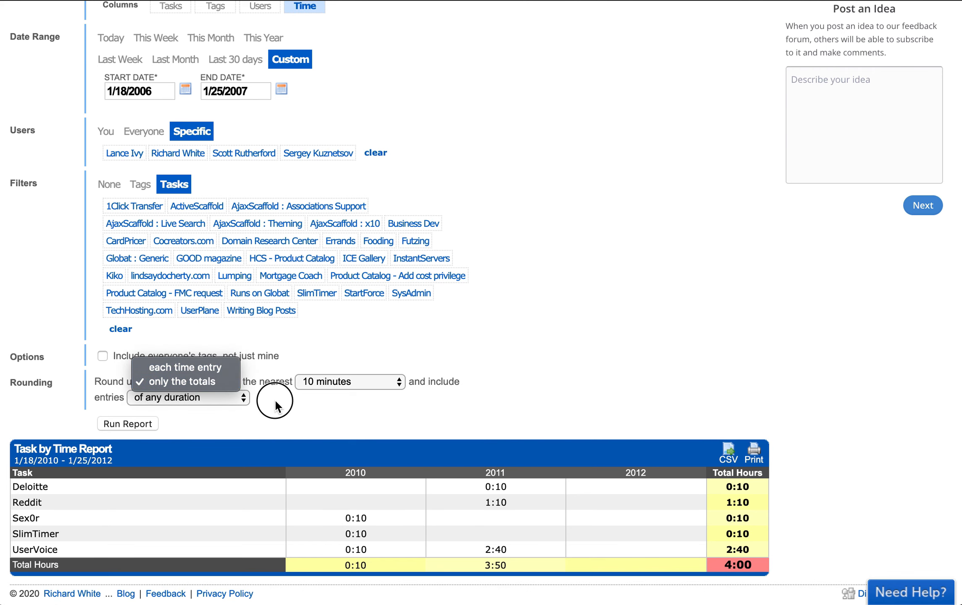
{"action": "left_click", "coordinate": [325, 382]}
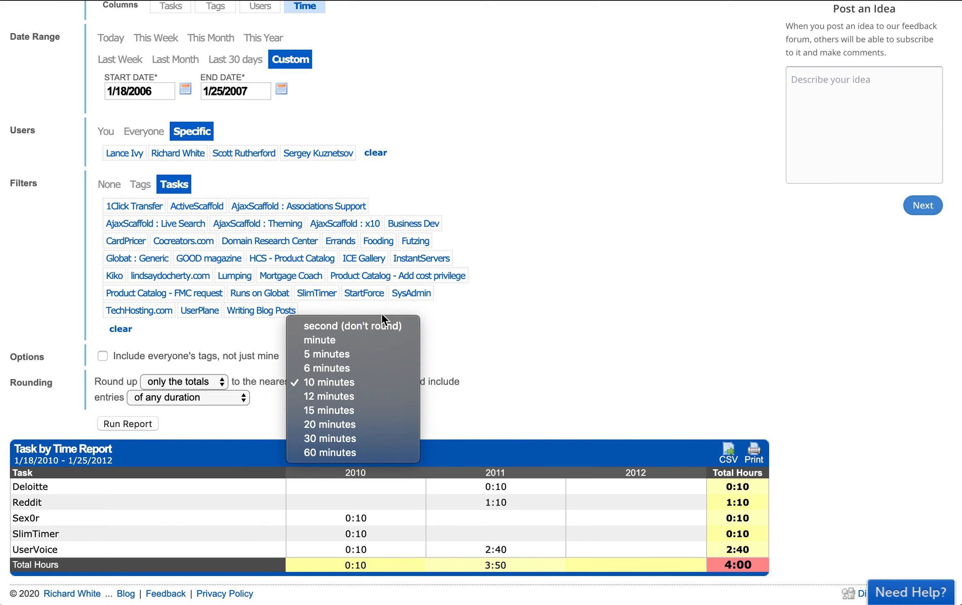
{"action": "left_click", "coordinate": [440, 421]}
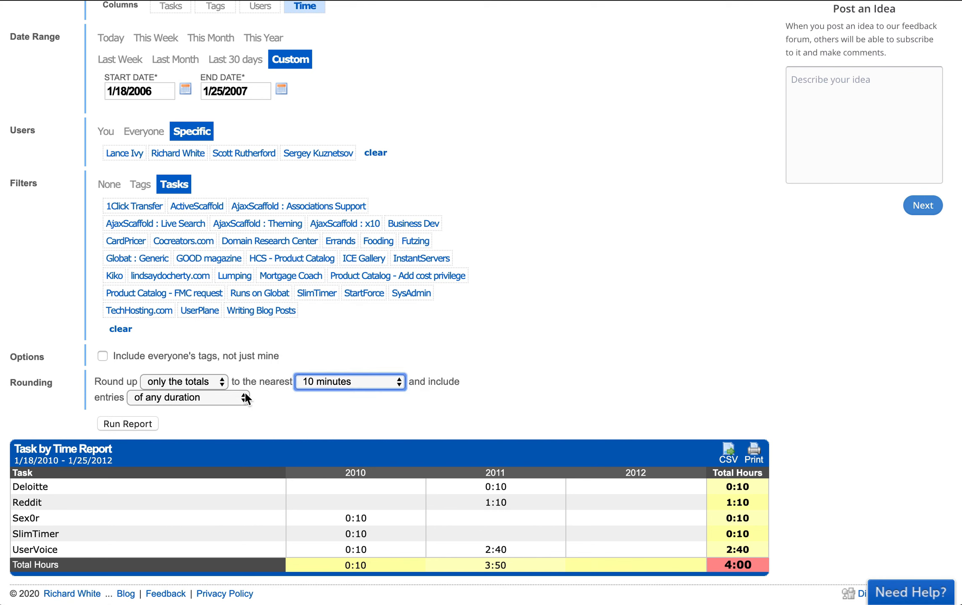
{"action": "left_click", "coordinate": [212, 397]}
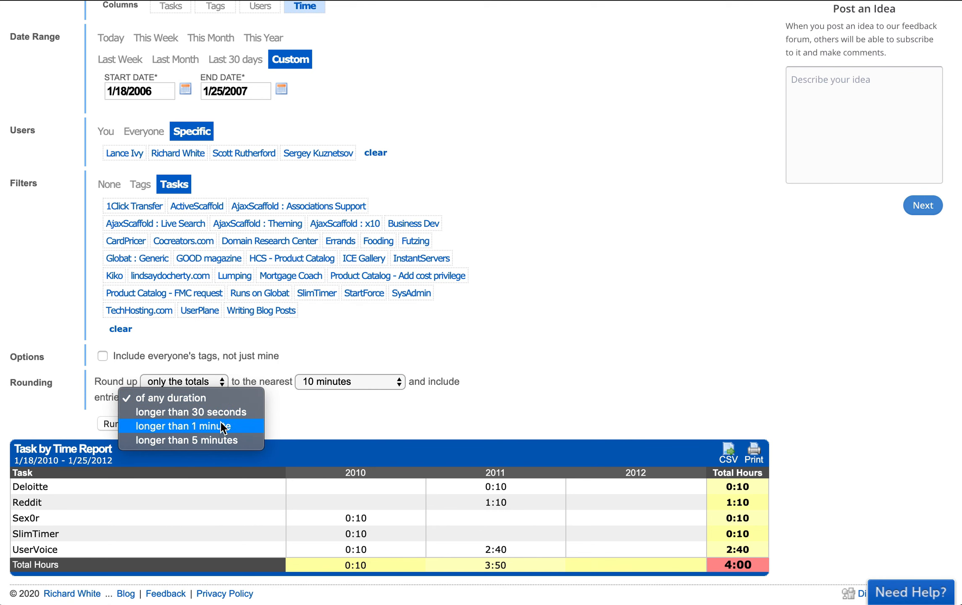
{"action": "left_click", "coordinate": [290, 429]}
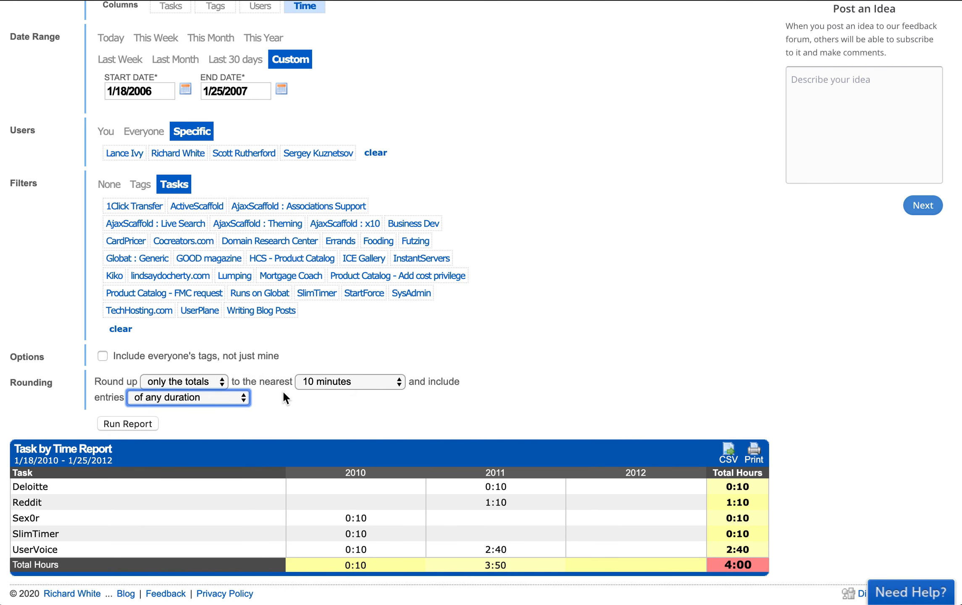
{"action": "scroll", "coordinate": [203, 353], "scroll_direction": "up", "scroll_amount": 3}
{"action": "scroll", "coordinate": [203, 353], "scroll_direction": "down", "scroll_amount": 3}
{"action": "scroll", "coordinate": [203, 357], "scroll_direction": "up", "scroll_amount": 1}
{"action": "scroll", "coordinate": [204, 360], "scroll_direction": "down", "scroll_amount": 1}
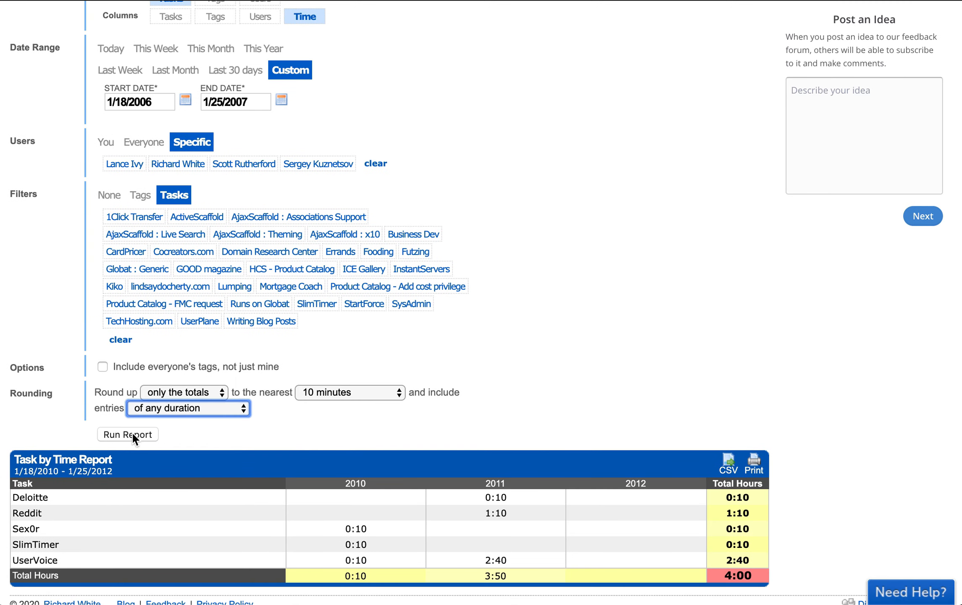
Run the report for two chosen users filtered to the billable tag, showing CardPricer 53:50 and UserPlane 42:30
{"action": "left_click", "coordinate": [132, 169]}
{"action": "left_click", "coordinate": [183, 166]}
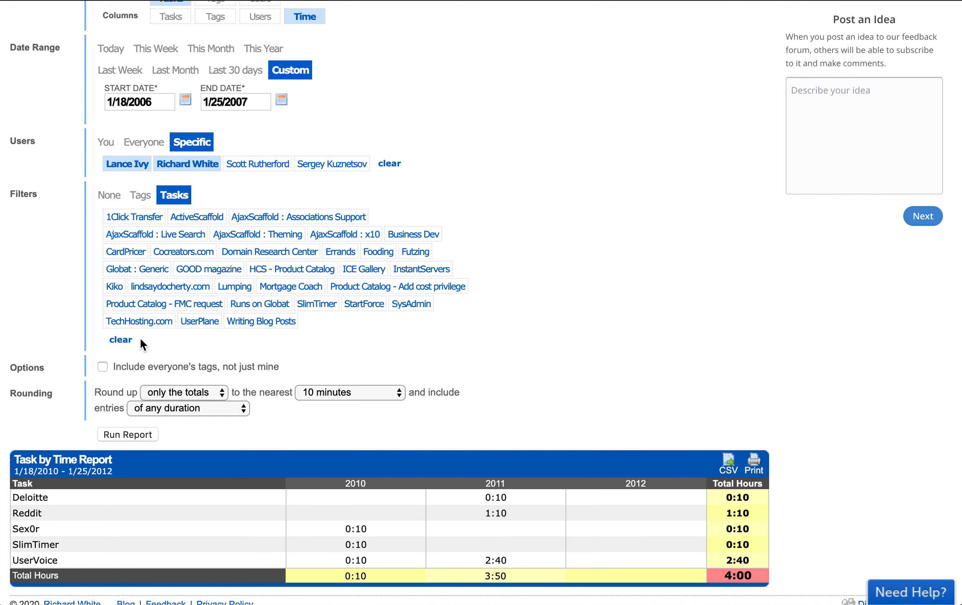
{"action": "left_click", "coordinate": [140, 195]}
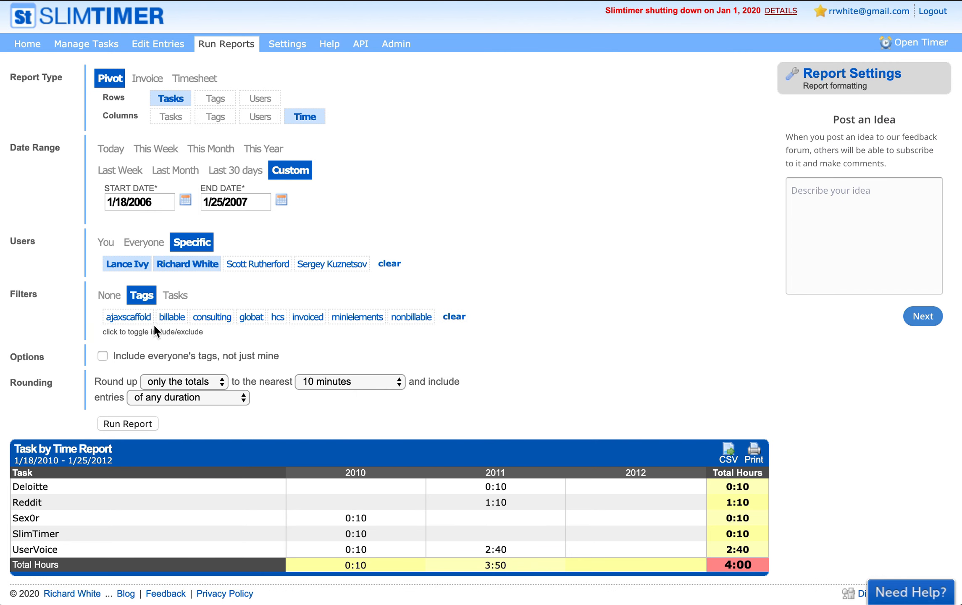
{"action": "left_click", "coordinate": [171, 318]}
{"action": "left_click", "coordinate": [129, 423]}
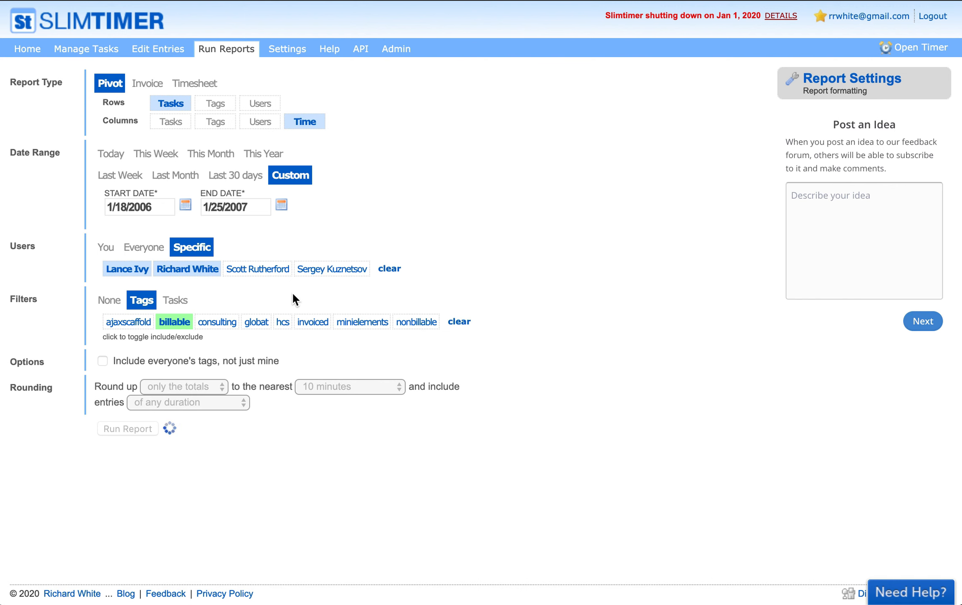
{"action": "scroll", "coordinate": [294, 299], "scroll_direction": "down", "scroll_amount": 3}
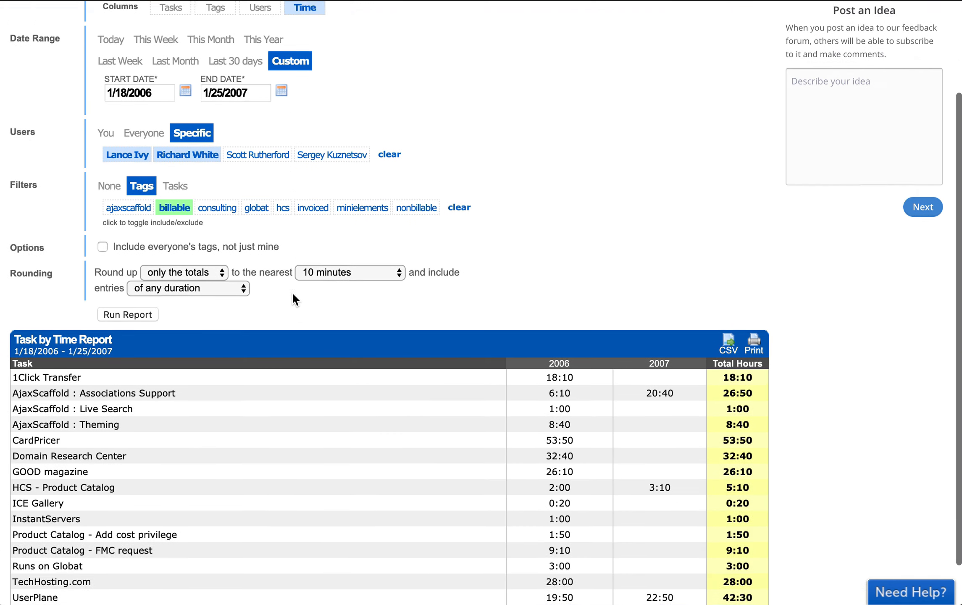
{"action": "scroll", "coordinate": [292, 294], "scroll_direction": "down", "scroll_amount": 1}
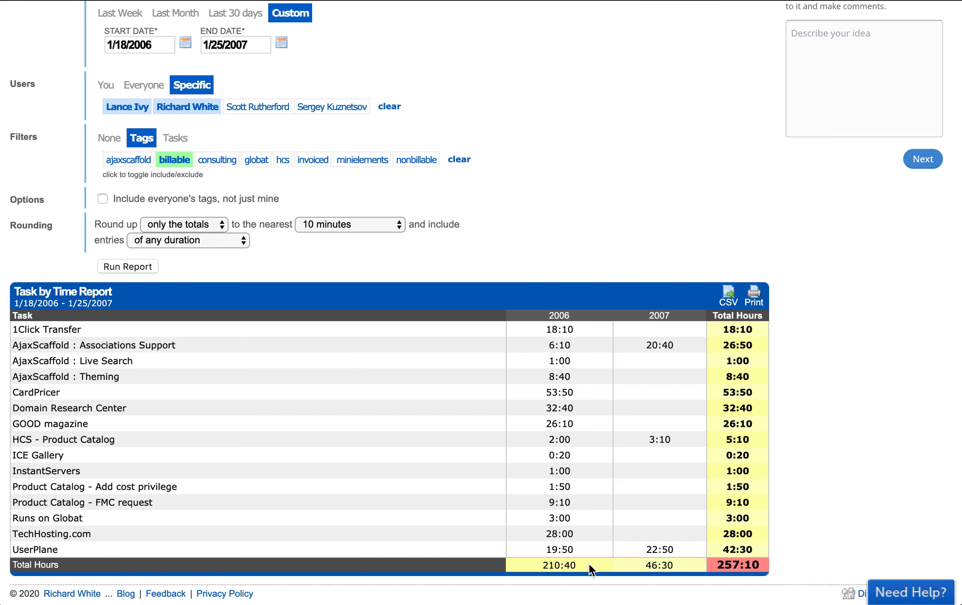
{"action": "scroll", "coordinate": [394, 404], "scroll_direction": "up", "scroll_amount": 1}
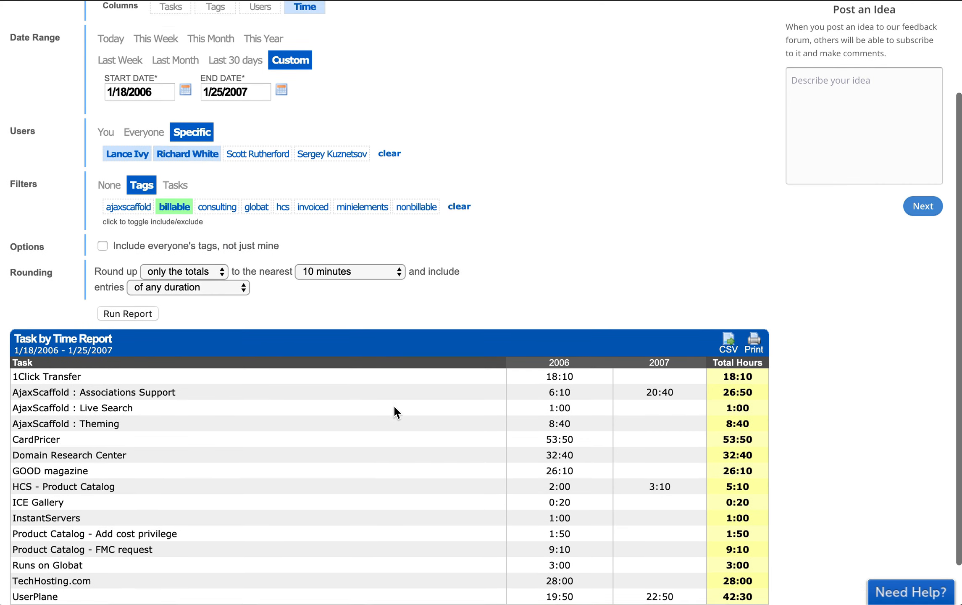
{"action": "scroll", "coordinate": [394, 412], "scroll_direction": "up", "scroll_amount": 3}
Set the report columns to Users and regenerate the report
{"action": "left_click", "coordinate": [254, 124]}
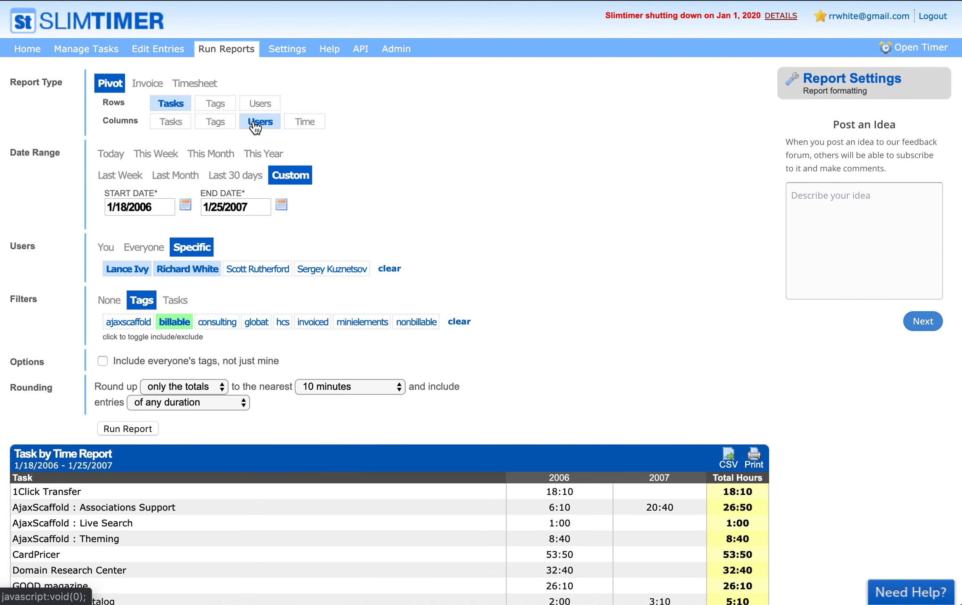
{"action": "left_click", "coordinate": [117, 428]}
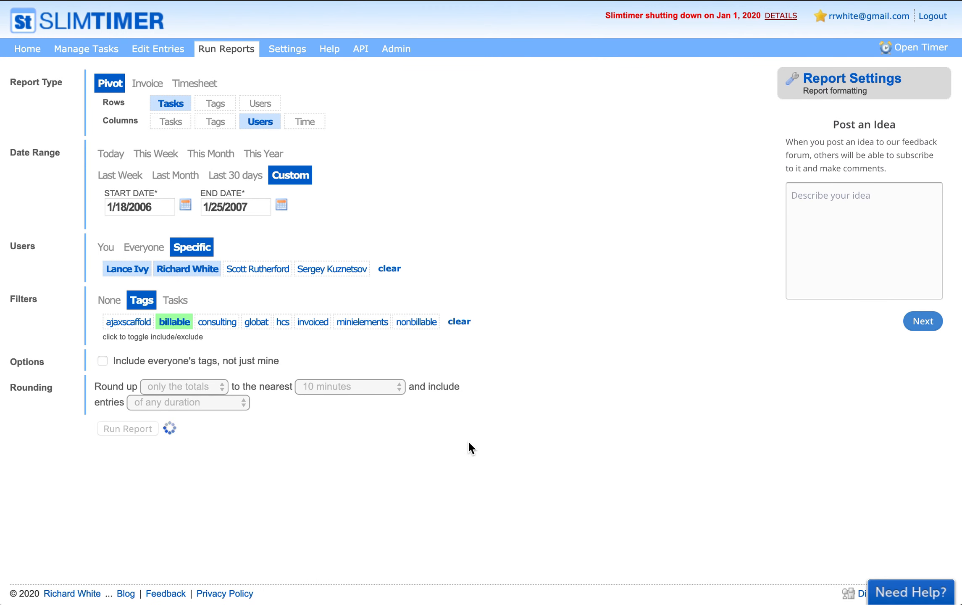
{"action": "scroll", "coordinate": [469, 440], "scroll_direction": "down", "scroll_amount": 5}
{"action": "scroll", "coordinate": [468, 440], "scroll_direction": "up", "scroll_amount": 1}
{"action": "scroll", "coordinate": [468, 440], "scroll_direction": "down", "scroll_amount": 2}
{"action": "left_click", "coordinate": [244, 139]}
{"action": "scroll", "coordinate": [243, 116], "scroll_direction": "up", "scroll_amount": 3}
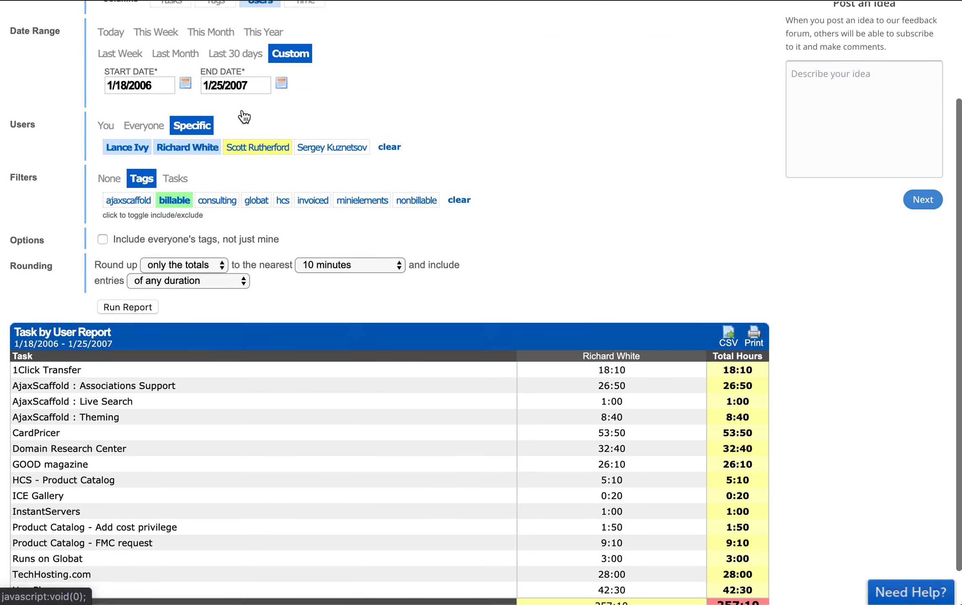
{"action": "scroll", "coordinate": [243, 117], "scroll_direction": "up", "scroll_amount": 1}
Clear the billable tag filter and rerun the report, totalling 541:20 across two users
{"action": "double_click", "coordinate": [161, 96]}
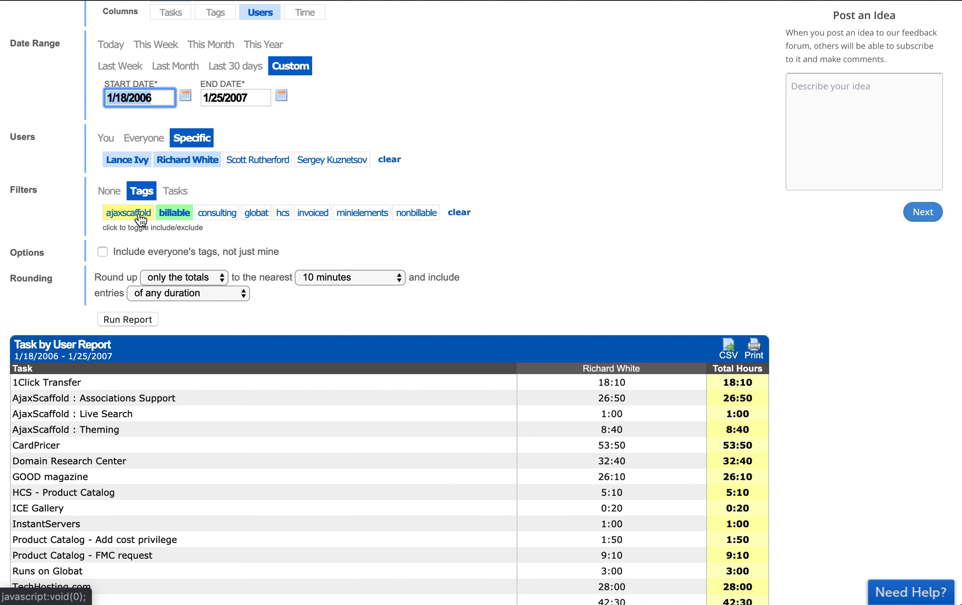
{"action": "left_click", "coordinate": [459, 212]}
{"action": "left_click", "coordinate": [113, 322]}
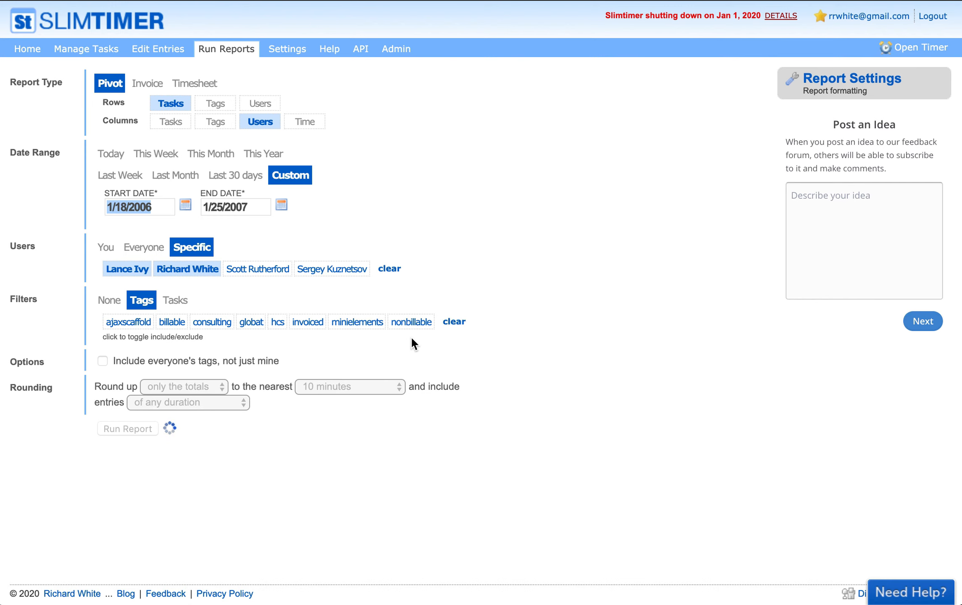
{"action": "scroll", "coordinate": [411, 336], "scroll_direction": "down", "scroll_amount": 10}
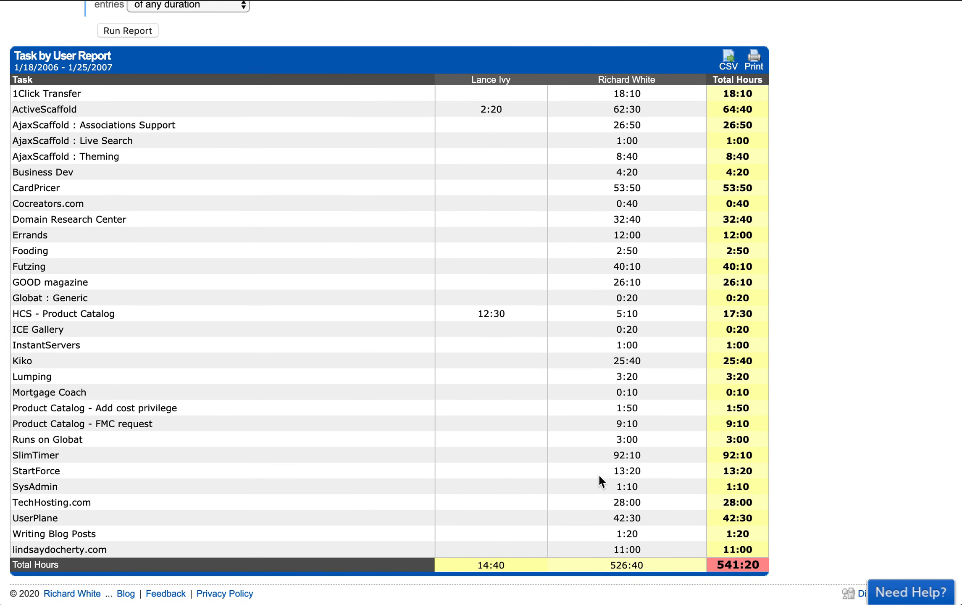
{"action": "scroll", "coordinate": [598, 473], "scroll_direction": "up", "scroll_amount": 10}
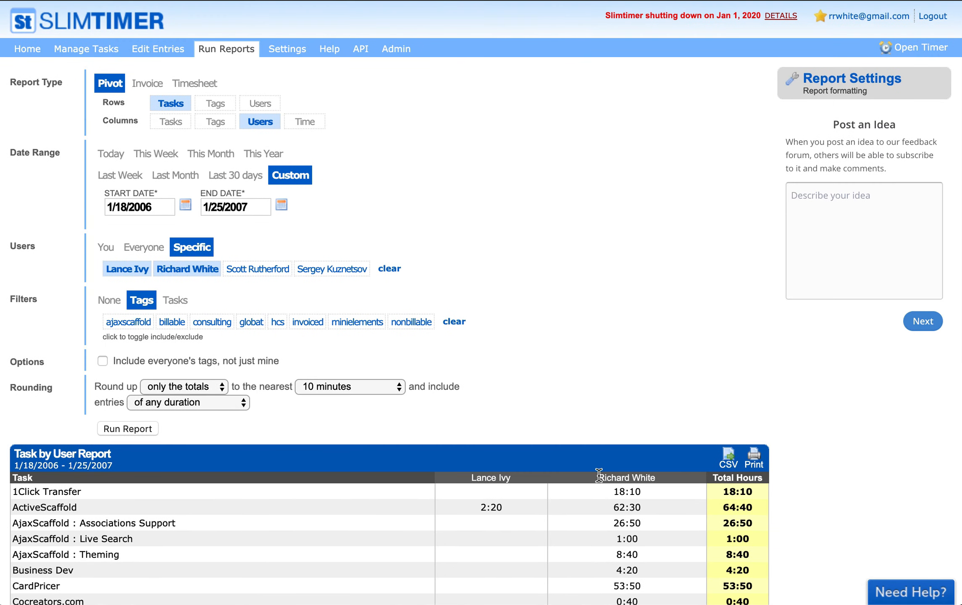